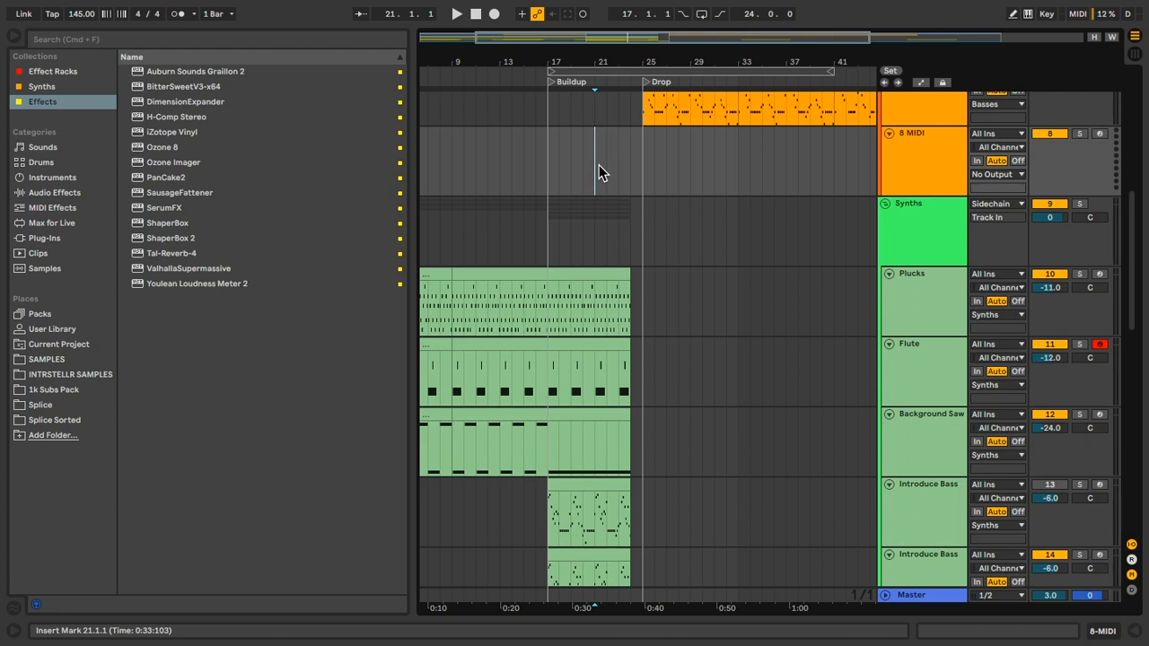
Step: Inspect the Main Bass VIP track's Utility and Signal Splitter devices, including the rack's TOP and BOTTOM chains
{"action": "scroll", "coordinate": [599, 164], "scroll_direction": "up", "scroll_amount": 5}
{"action": "scroll", "coordinate": [599, 164], "scroll_direction": "right", "scroll_amount": 2}
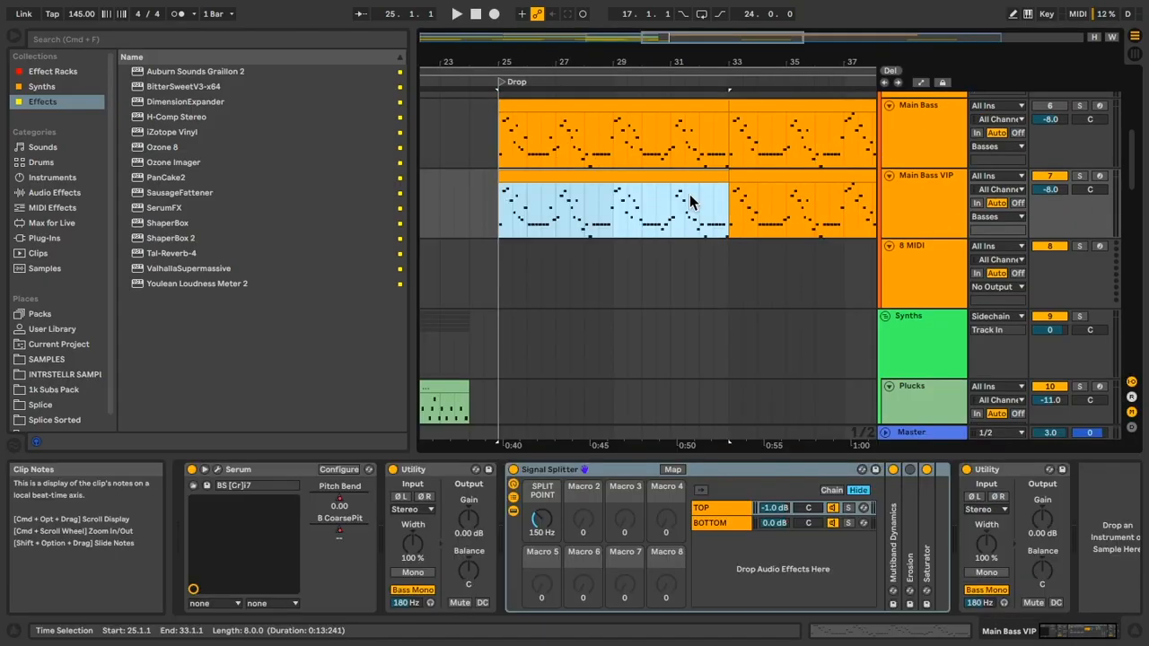
{"action": "scroll", "coordinate": [690, 201], "scroll_direction": "left", "scroll_amount": 3}
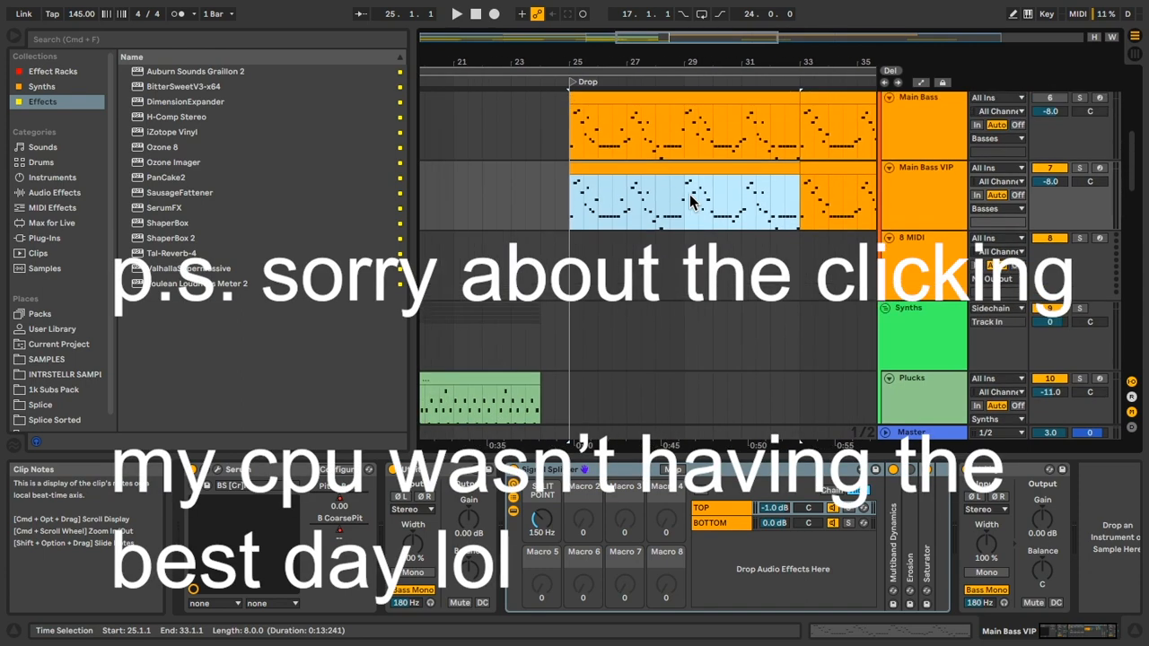
{"action": "scroll", "coordinate": [689, 194], "scroll_direction": "up", "scroll_amount": 2}
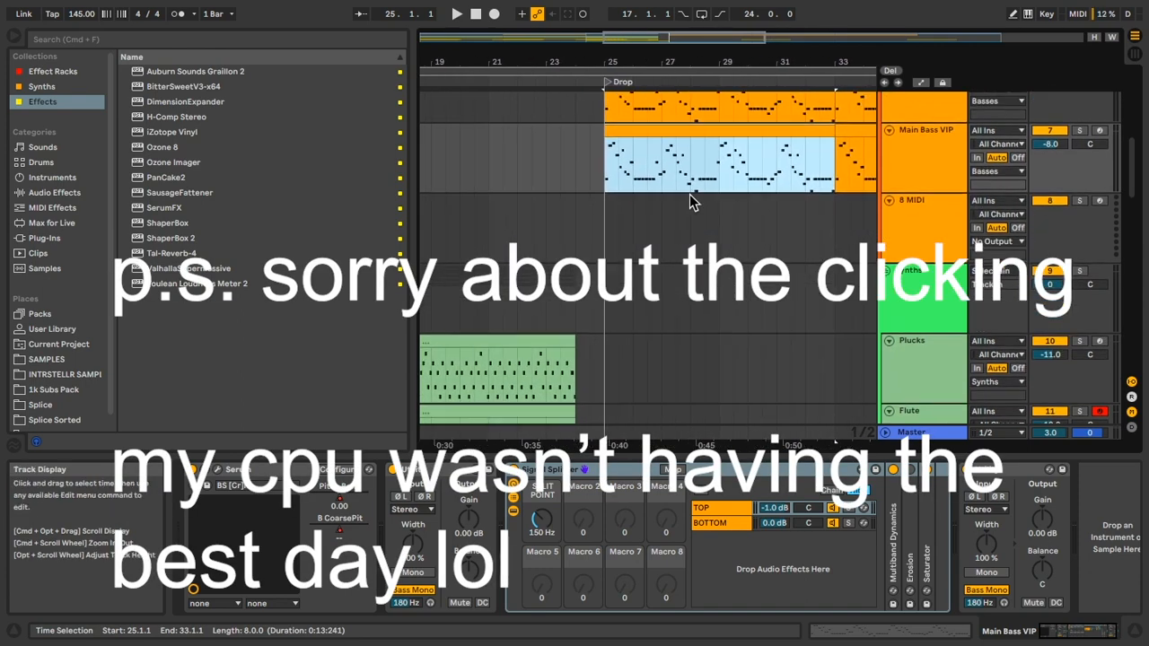
{"action": "scroll", "coordinate": [689, 194], "scroll_direction": "up", "scroll_amount": 1}
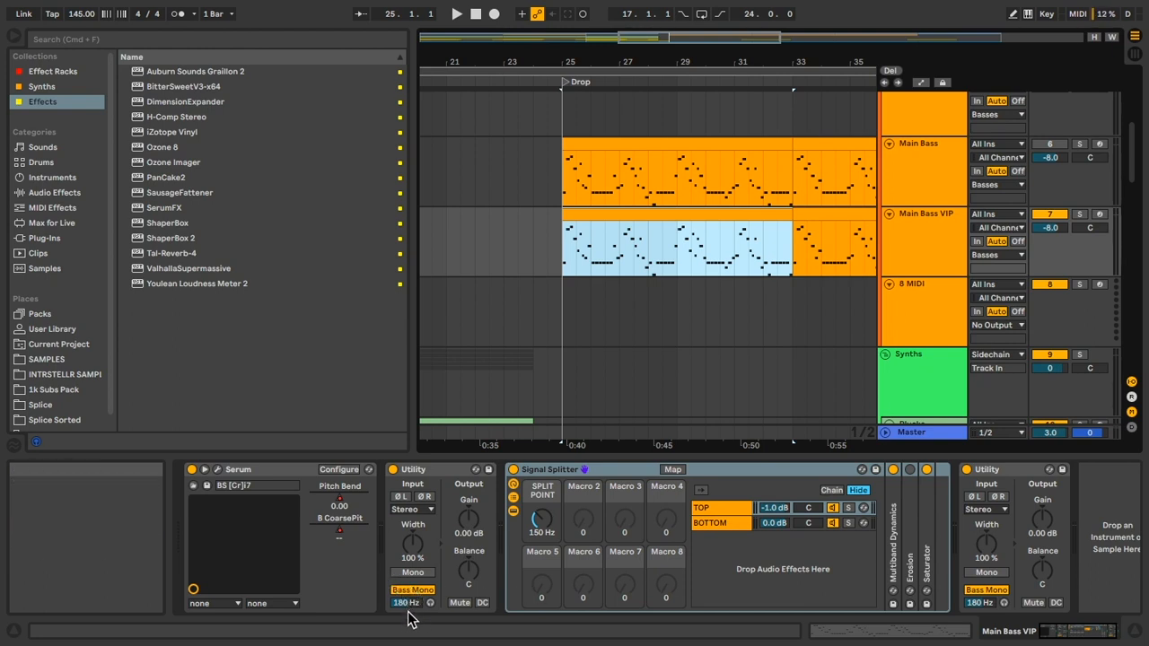
{"action": "left_click", "coordinate": [995, 469]}
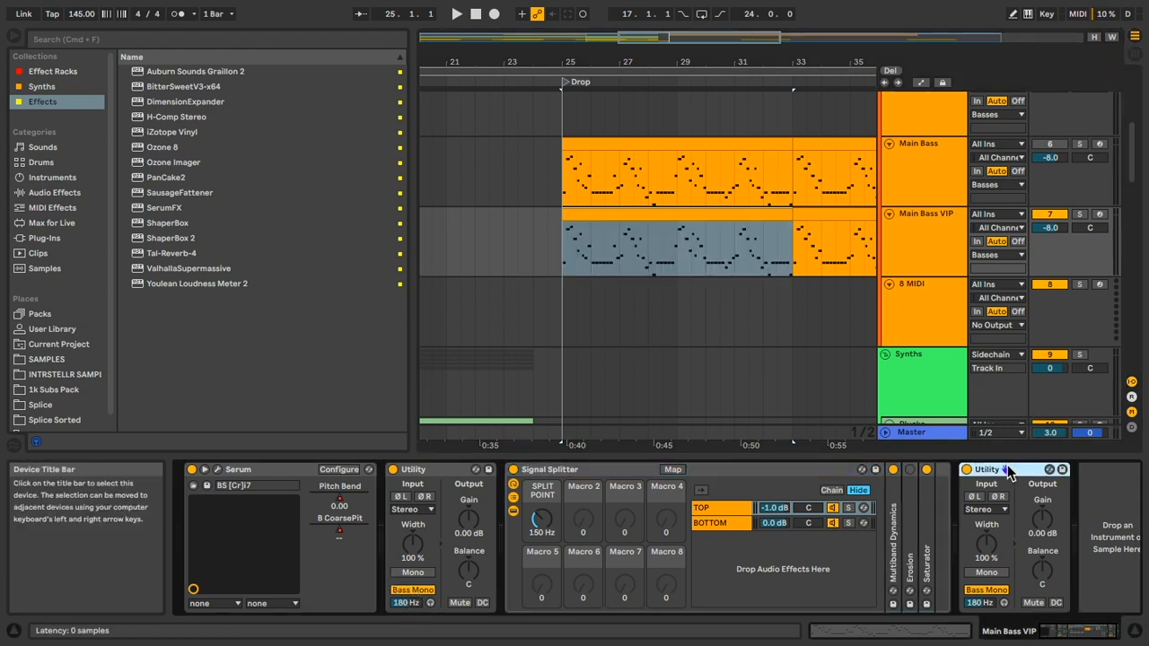
{"action": "left_click", "coordinate": [585, 474]}
{"action": "left_click", "coordinate": [722, 516]}
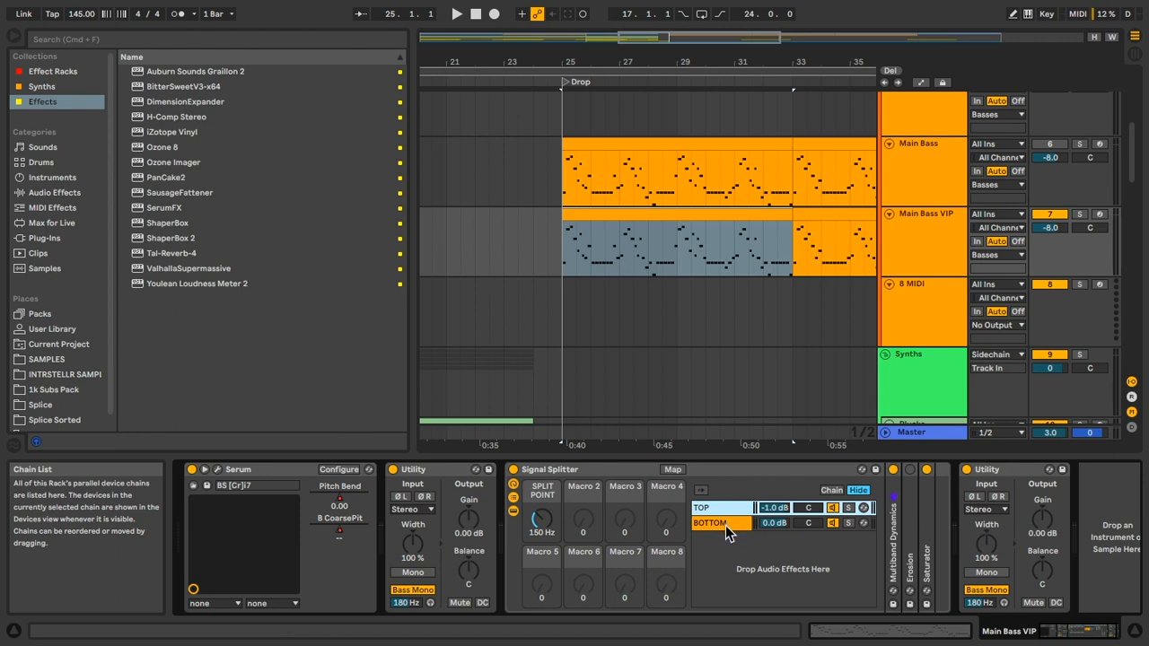
{"action": "left_click", "coordinate": [724, 526]}
{"action": "left_click", "coordinate": [722, 511]}
Step: Inspect the Saturator settings in the Signal Splitter's TOP and BOTTOM chains, and fold the rack
{"action": "double_click", "coordinate": [927, 522]}
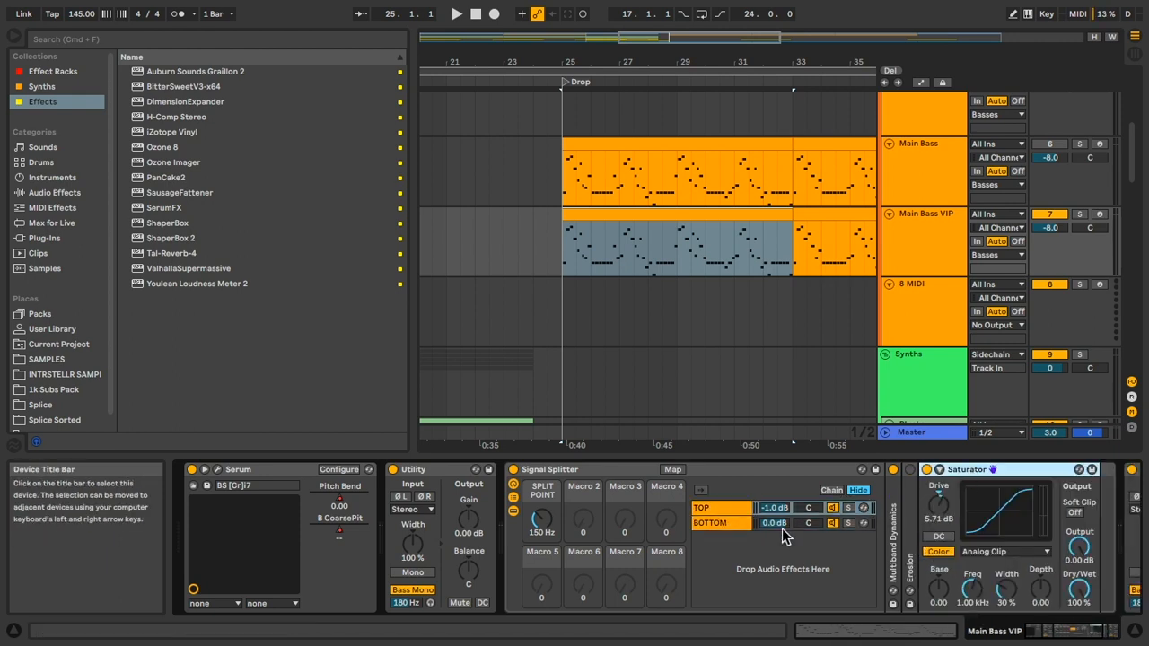
{"action": "left_click", "coordinate": [781, 525]}
{"action": "left_click", "coordinate": [941, 489]}
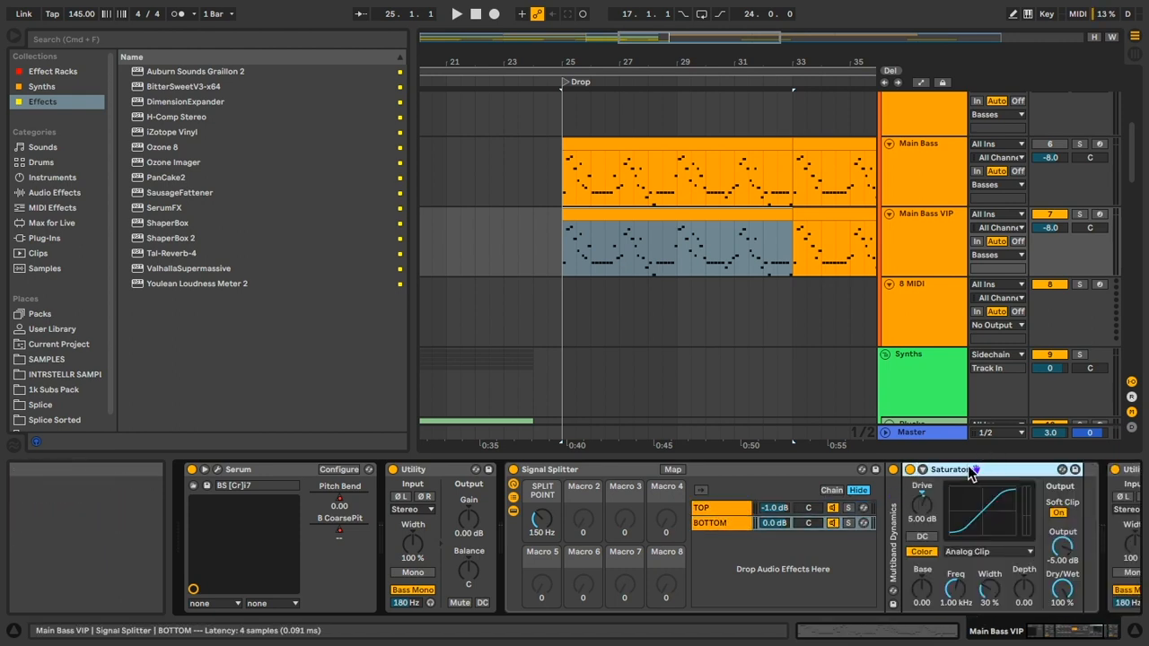
{"action": "key", "text": "Delete"}
{"action": "left_click", "coordinate": [747, 508]}
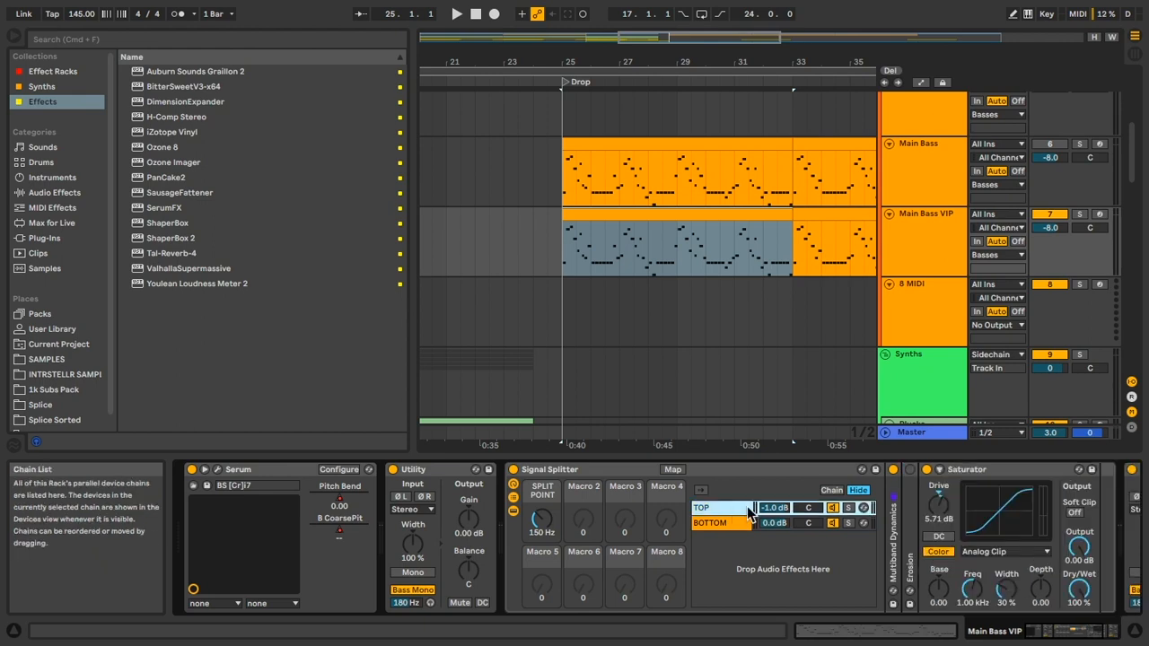
{"action": "left_click", "coordinate": [981, 476]}
{"action": "key", "text": "Delete"}
{"action": "double_click", "coordinate": [583, 477]}
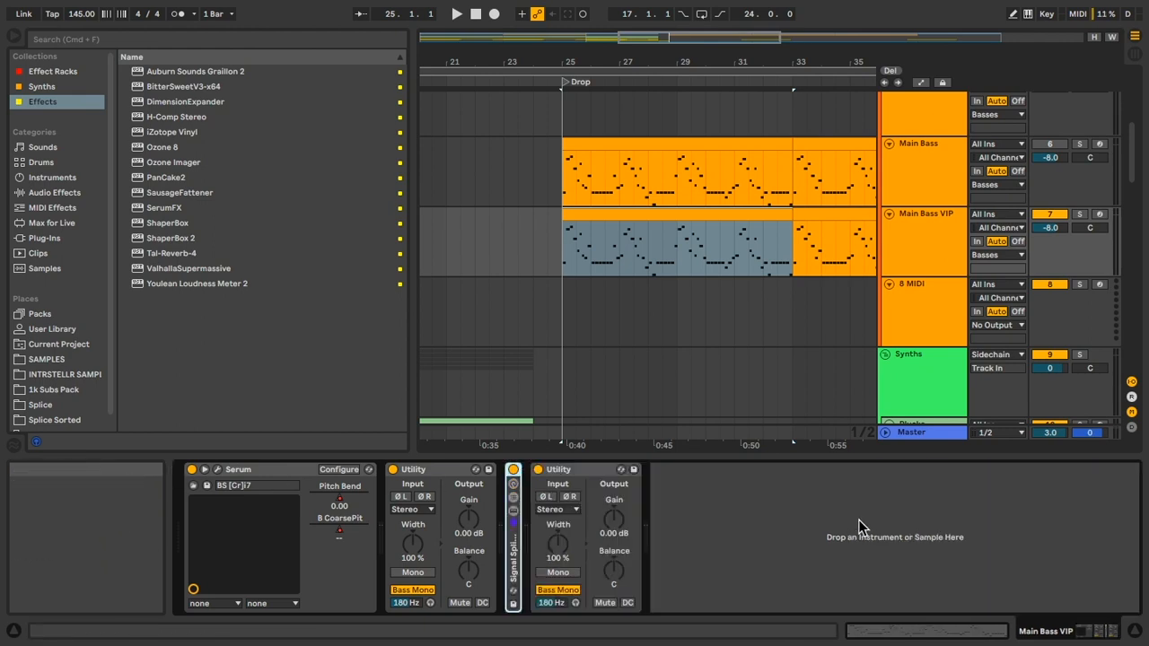
{"action": "left_click", "coordinate": [858, 527]}
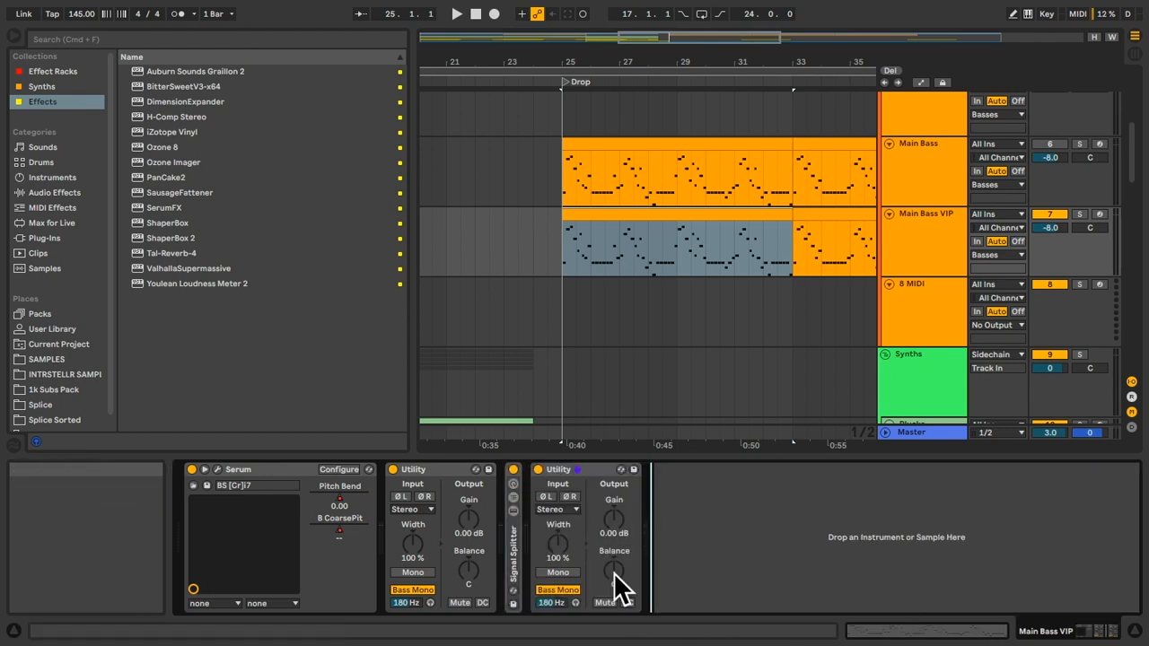
Step: Open the Main Bass VIP track's Serum synth on its oscillator view
{"action": "left_click", "coordinate": [220, 471]}
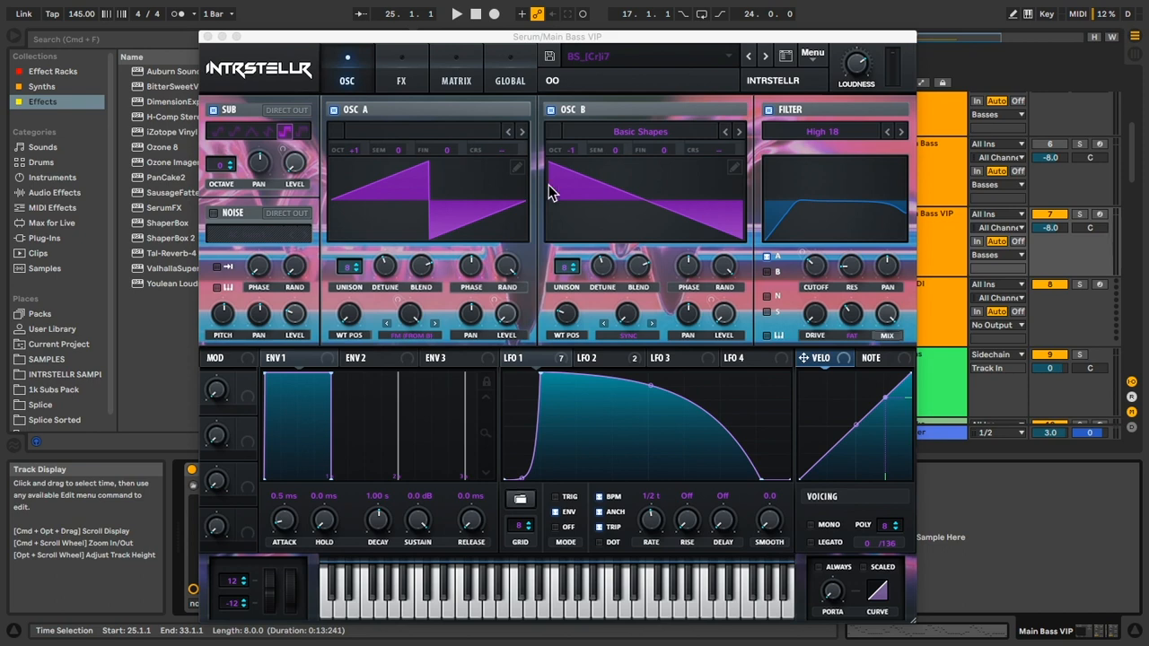
{"action": "left_click", "coordinate": [401, 81]}
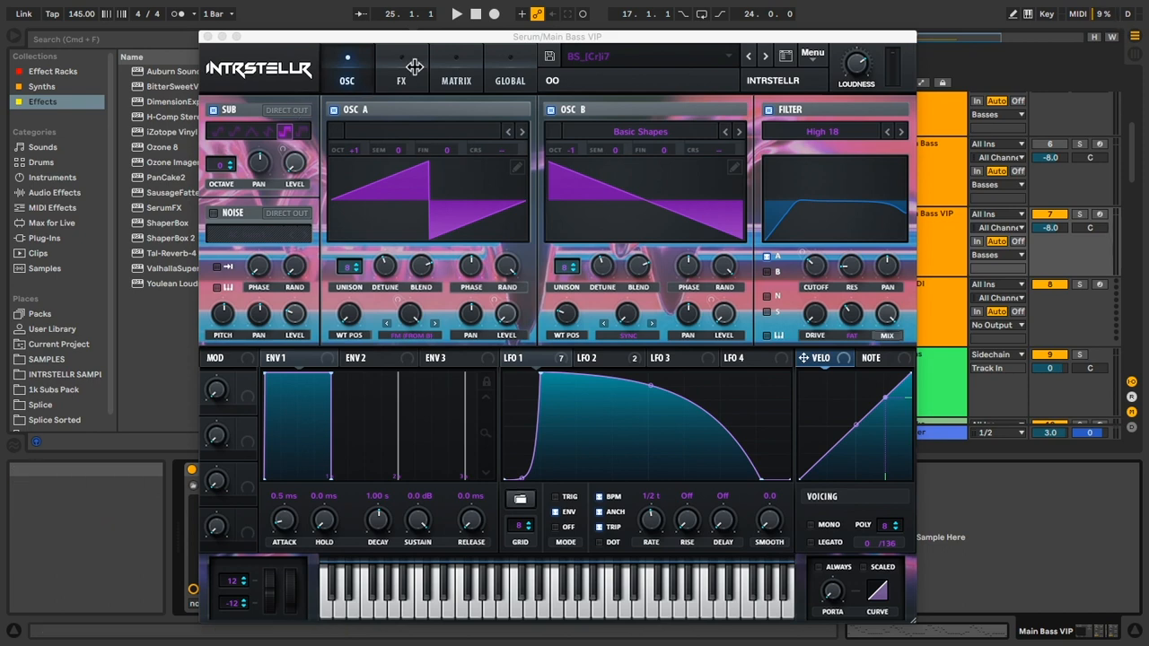
{"action": "left_click", "coordinate": [348, 64]}
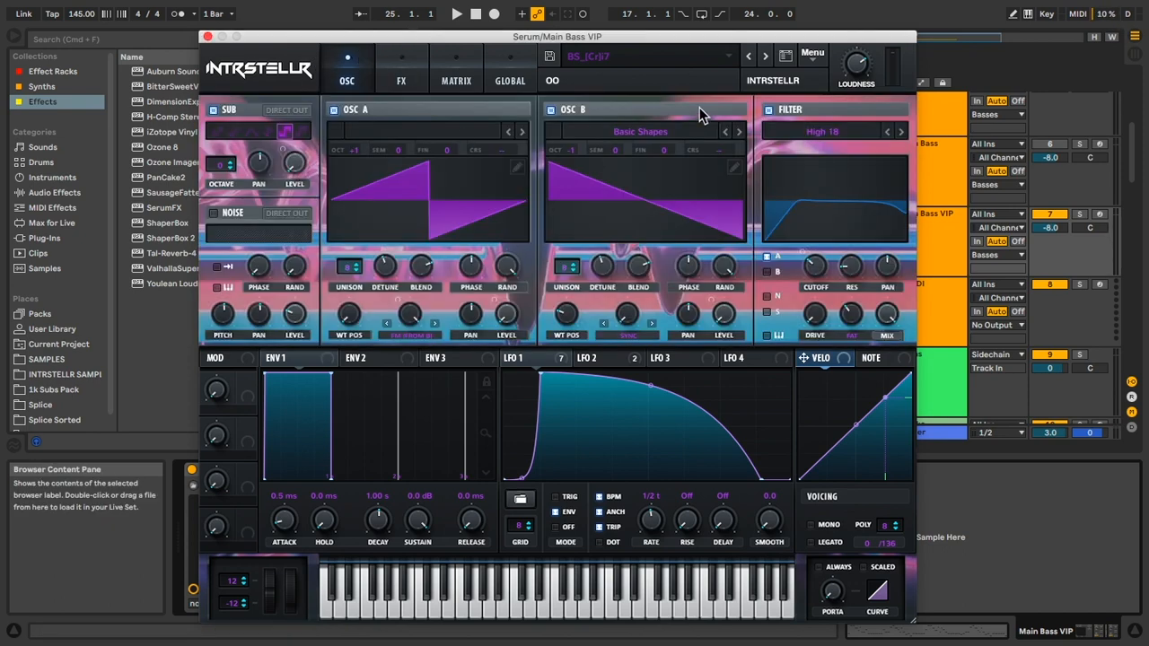
Step: Turn off Serum's sub oscillator and filter, and audition the bass from the drop's start at bar 25
{"action": "left_click", "coordinate": [212, 109]}
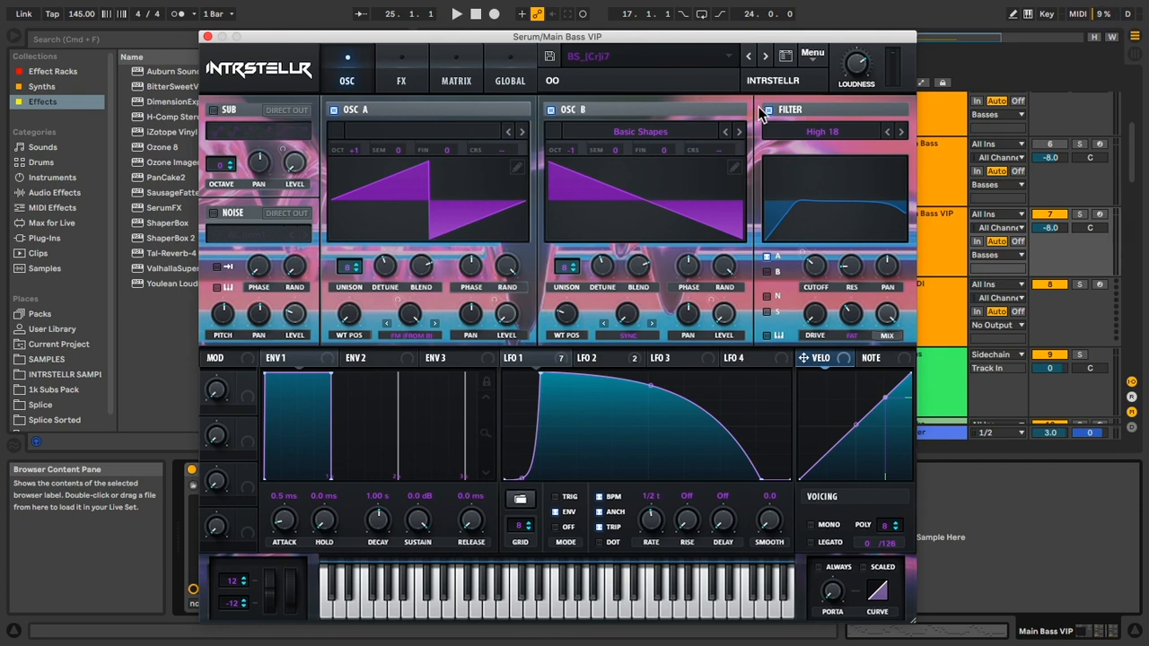
{"action": "left_click", "coordinate": [768, 110]}
{"action": "key", "text": "space"}
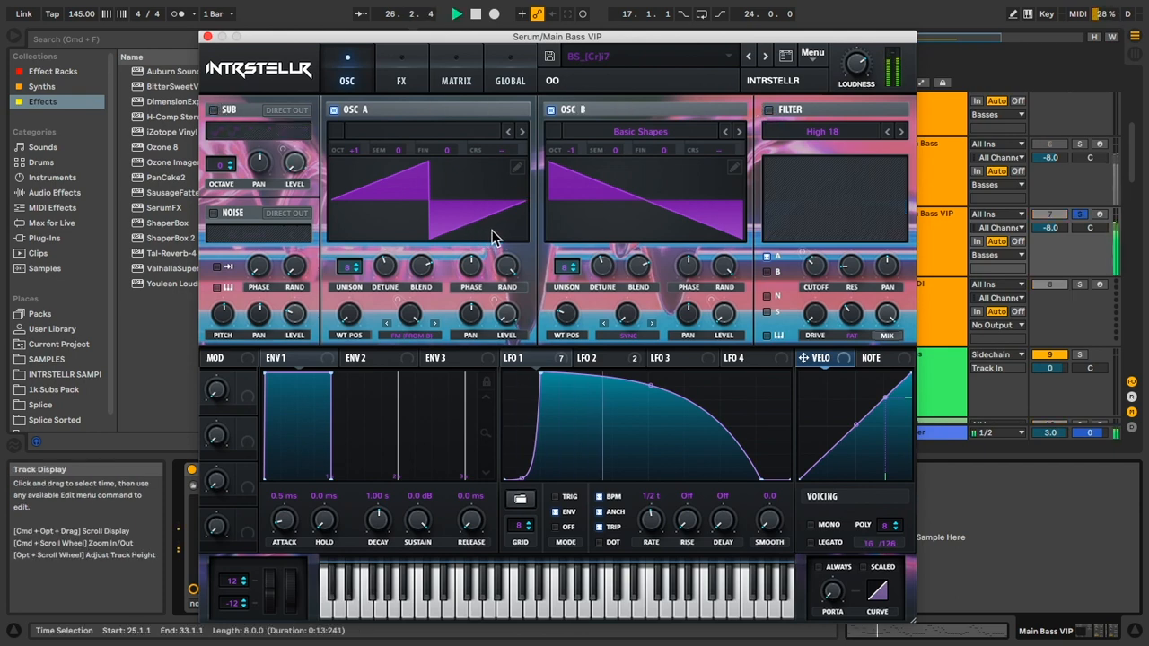
{"action": "key", "text": "space"}
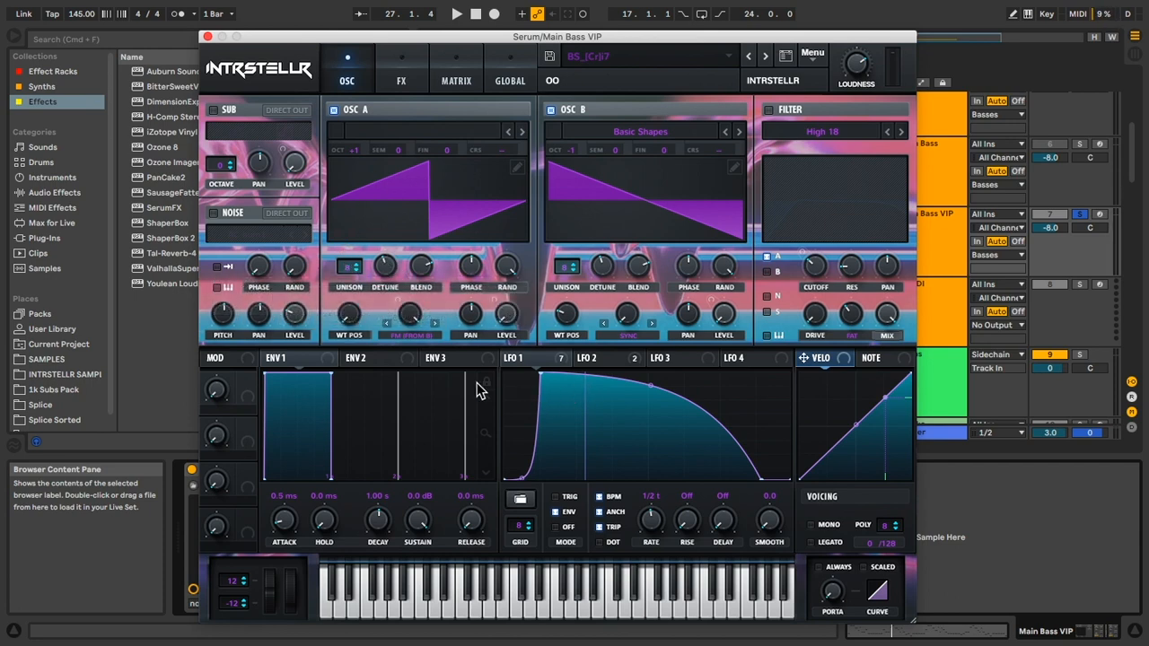
Step: Show which parameters LFO 1 modulates and turn the sub oscillator and filter back on
{"action": "left_click", "coordinate": [536, 361]}
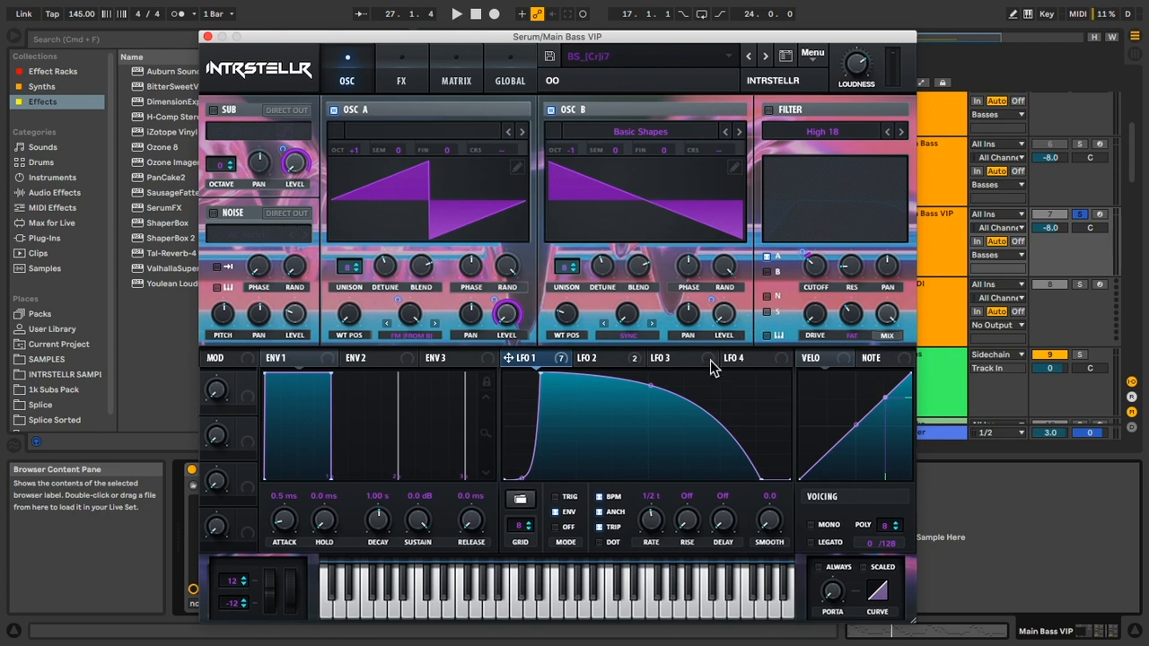
{"action": "left_click", "coordinate": [213, 111]}
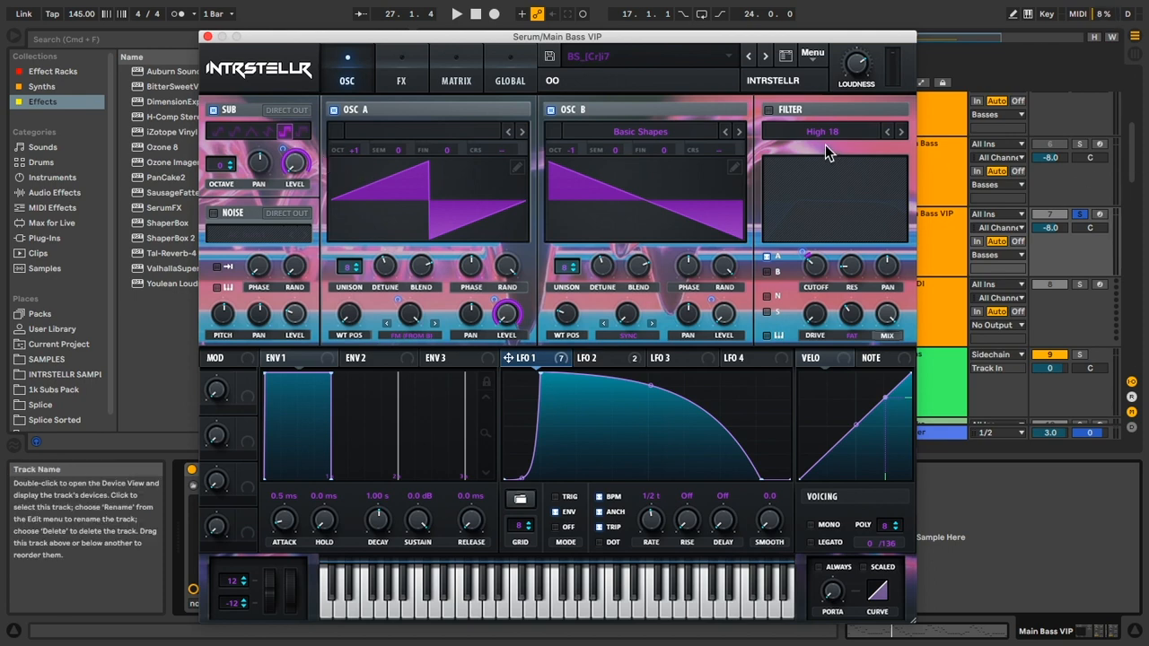
{"action": "left_click", "coordinate": [769, 110]}
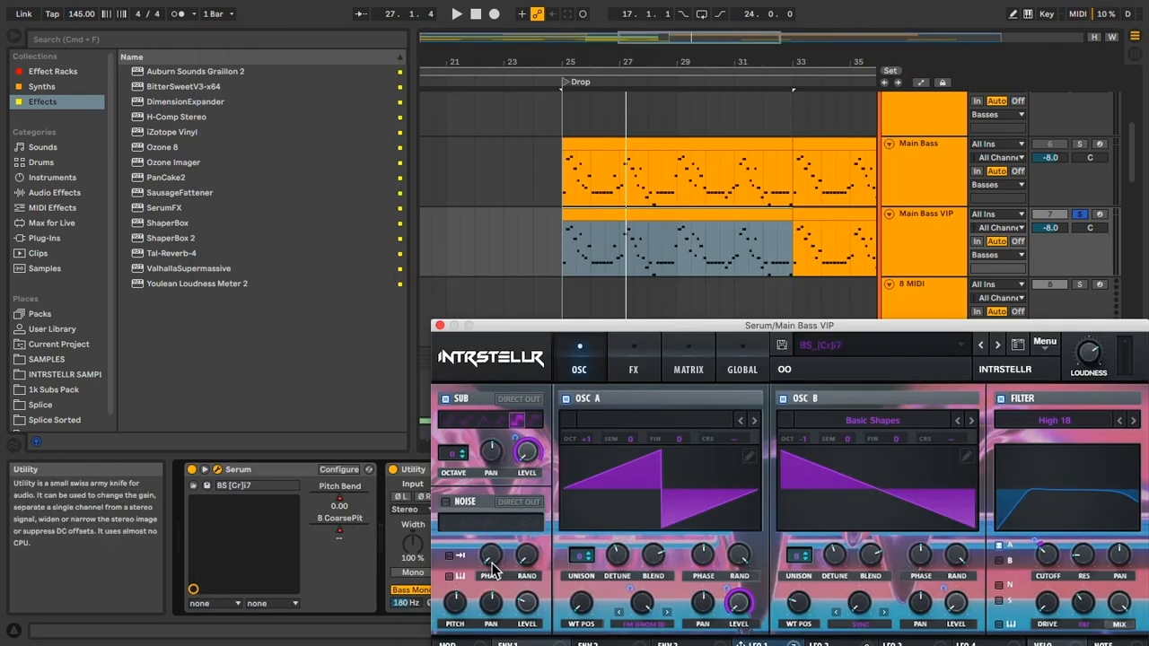
Step: Show the arrangement's automation lanes and audition the Main Bass VIP pitch bend from bar 26
{"action": "key", "text": "a"}
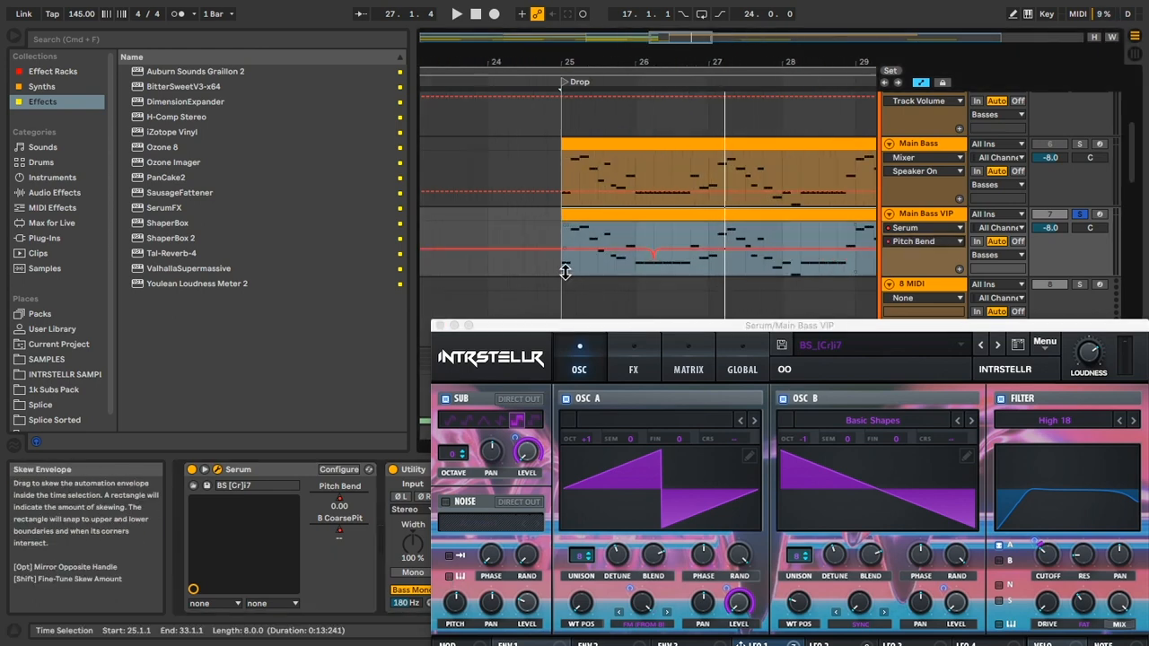
{"action": "left_click", "coordinate": [635, 266]}
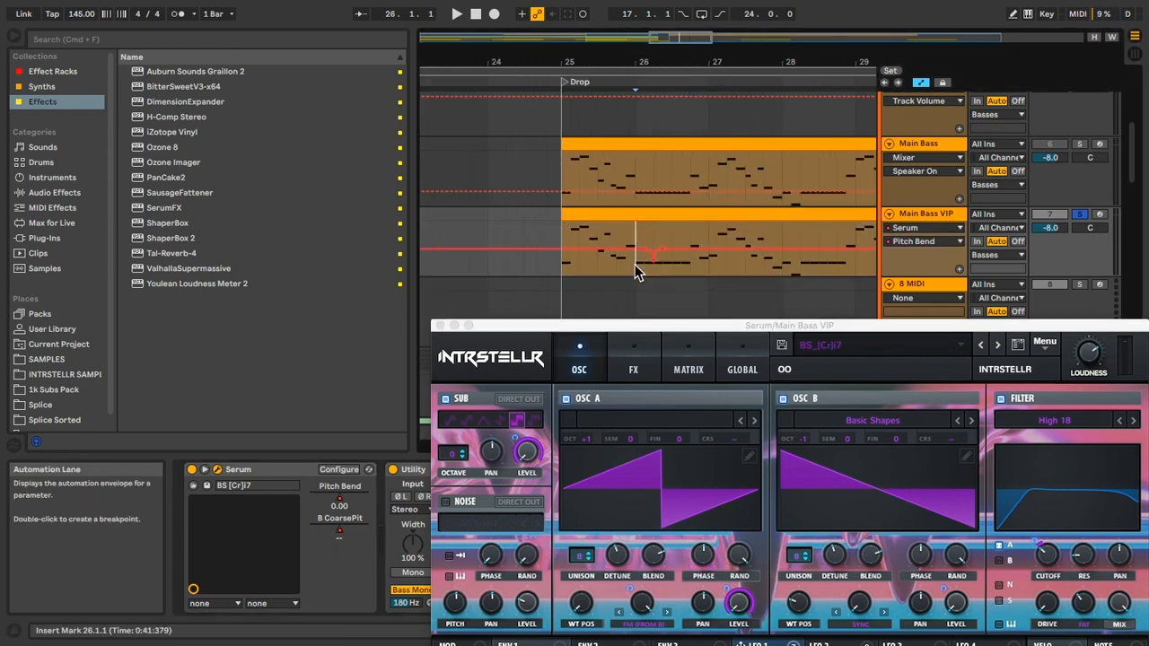
{"action": "key", "text": "space"}
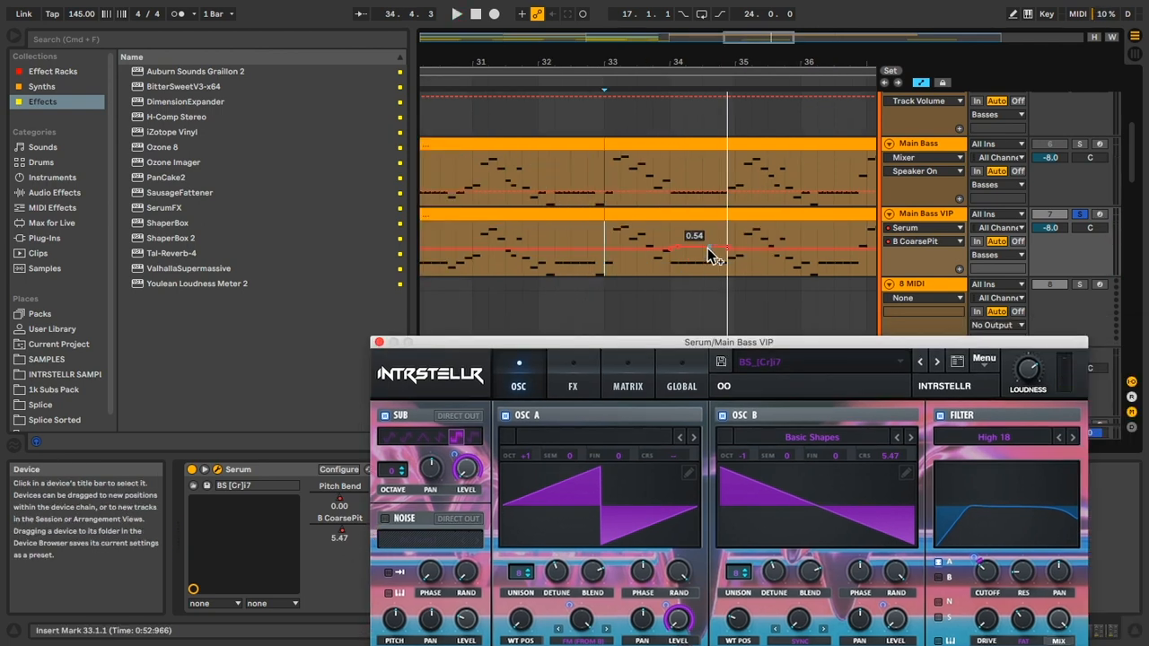
Step: Select bar 34 of the Main Bass VIP track and examine its B CoarsePit automation up close
{"action": "left_click", "coordinate": [672, 267]}
{"action": "left_click_drag", "start_coordinate": [671, 268], "coordinate": [743, 269]}
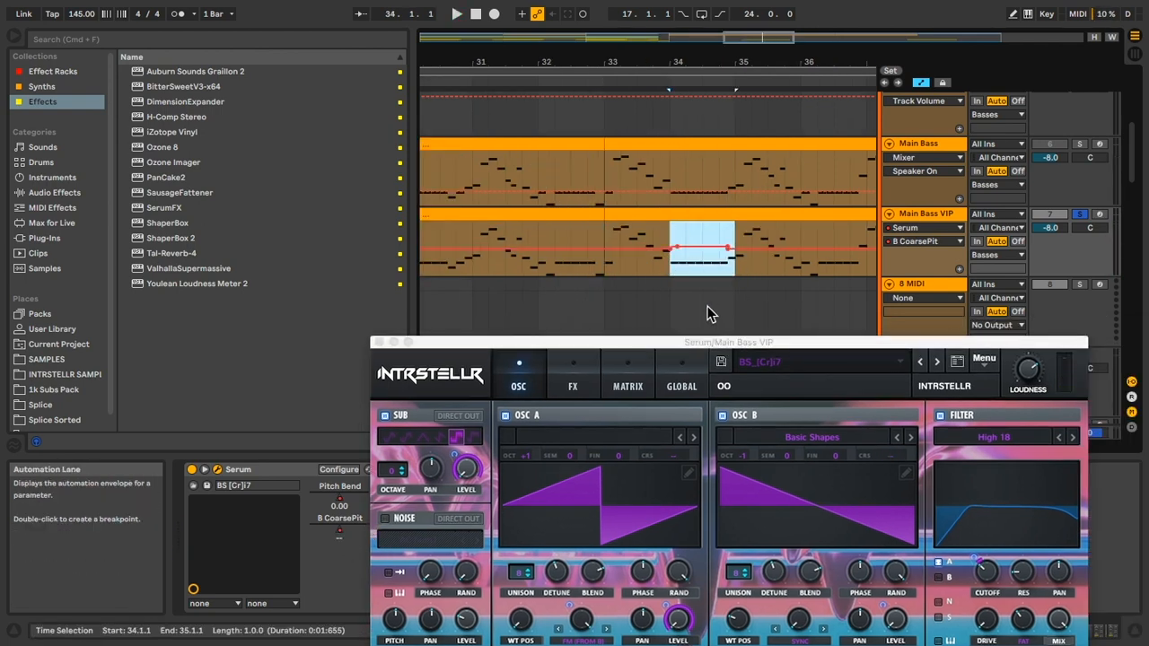
{"action": "left_click", "coordinate": [680, 267]}
{"action": "left_click_drag", "start_coordinate": [670, 267], "coordinate": [726, 263]}
{"action": "scroll", "coordinate": [700, 262], "scroll_direction": "up", "scroll_amount": 5}
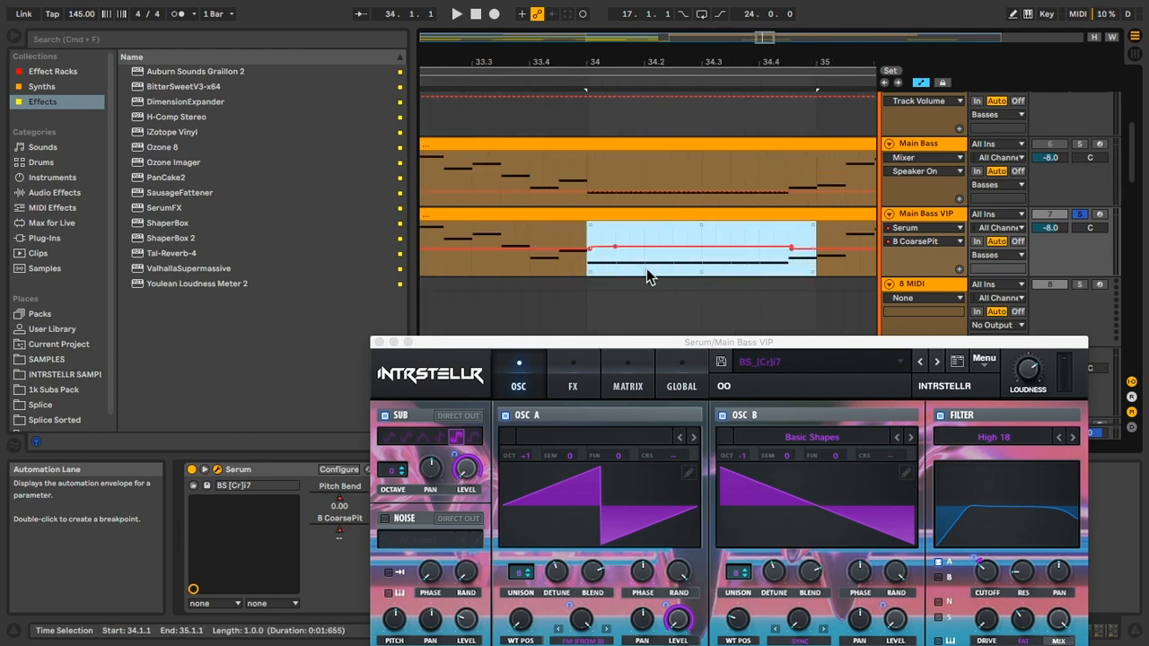
{"action": "left_click", "coordinate": [590, 265]}
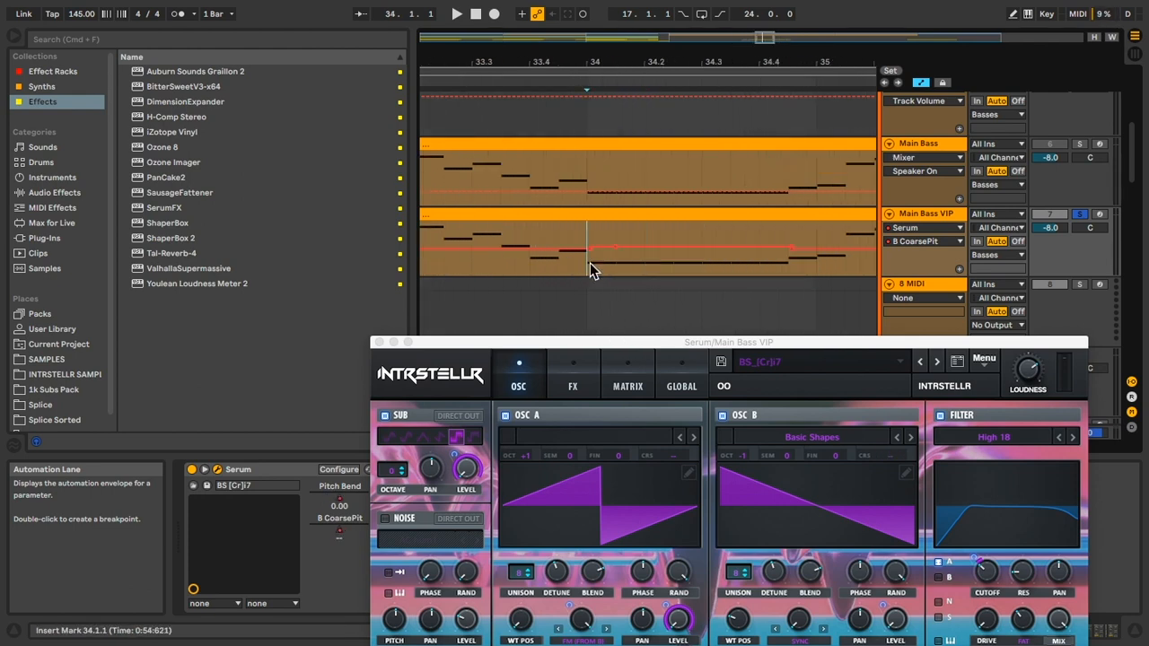
{"action": "scroll", "coordinate": [588, 264], "scroll_direction": "down", "scroll_amount": 4}
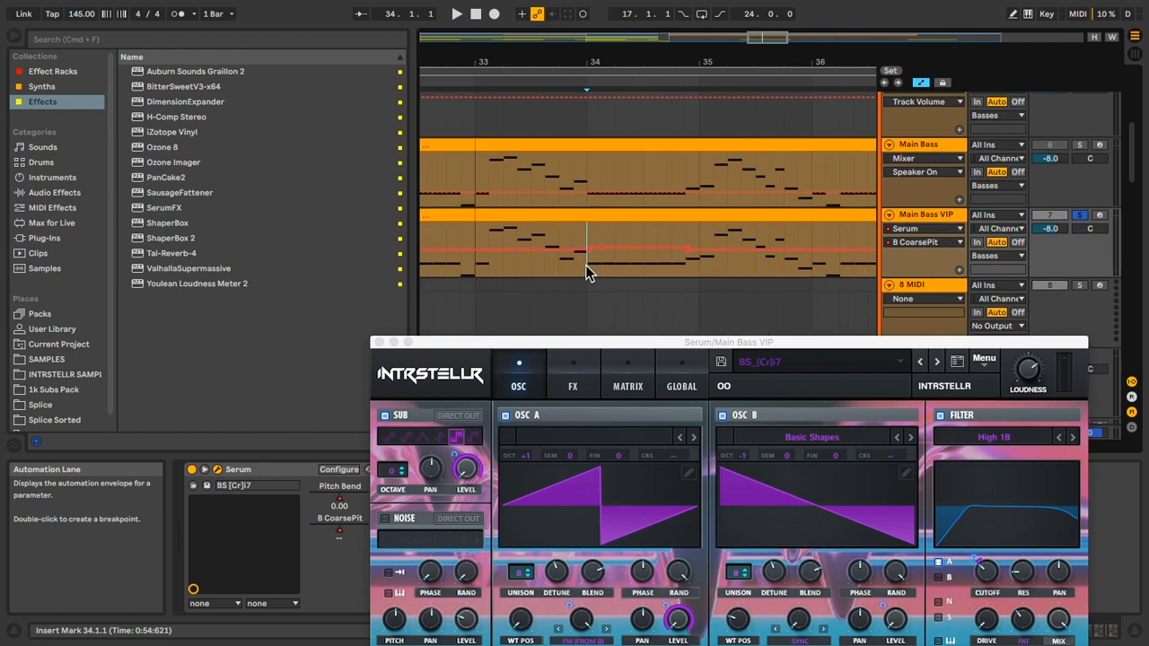
Step: Audition the B CoarsePit automation on Main Bass VIP from bar 33 to the start of bar 35
{"action": "left_click", "coordinate": [473, 267]}
{"action": "key", "text": "space"}
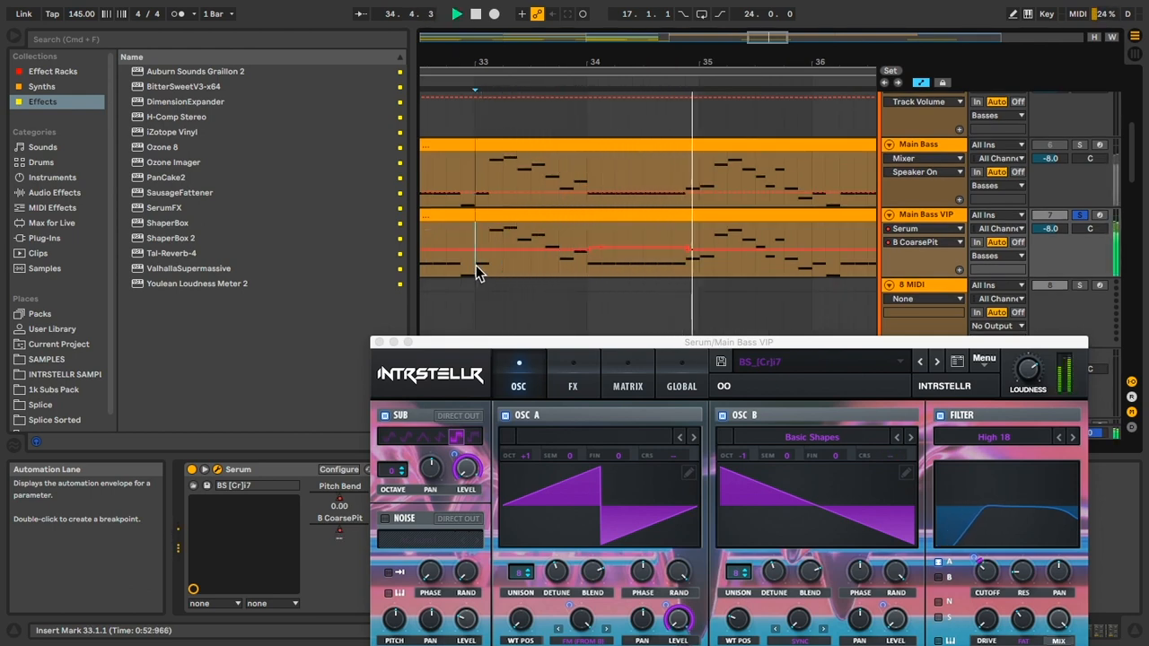
{"action": "key", "text": "space"}
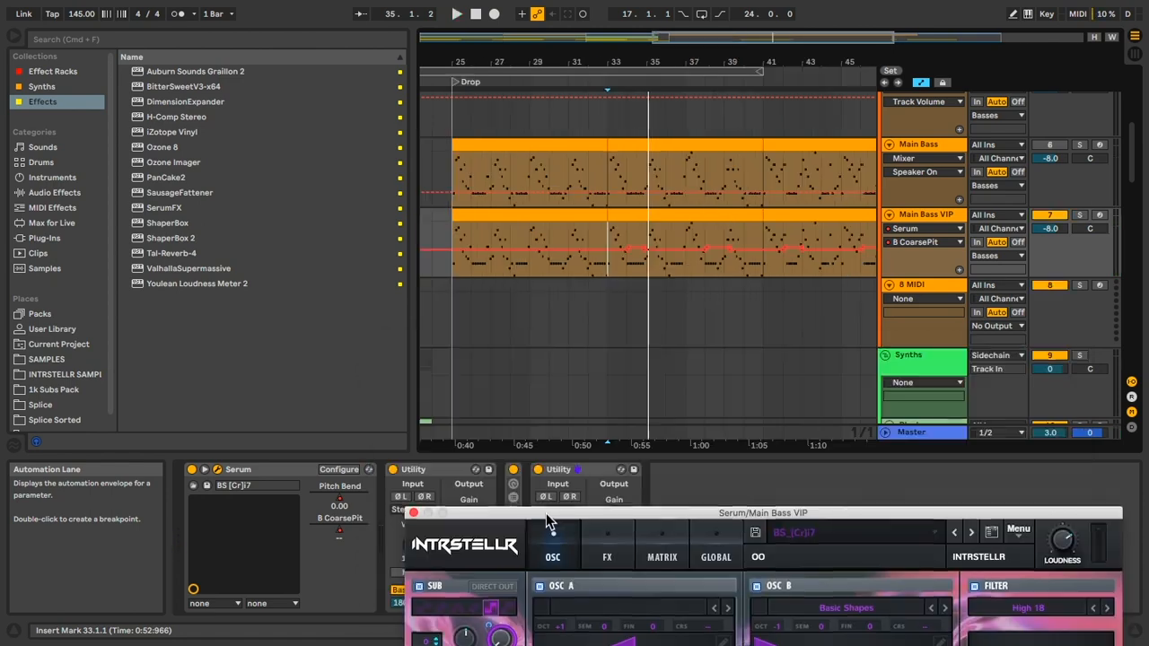
Step: Move the Serum window fully into view and audition the soloed bass from bar 33
{"action": "left_click_drag", "start_coordinate": [547, 515], "coordinate": [388, 33]}
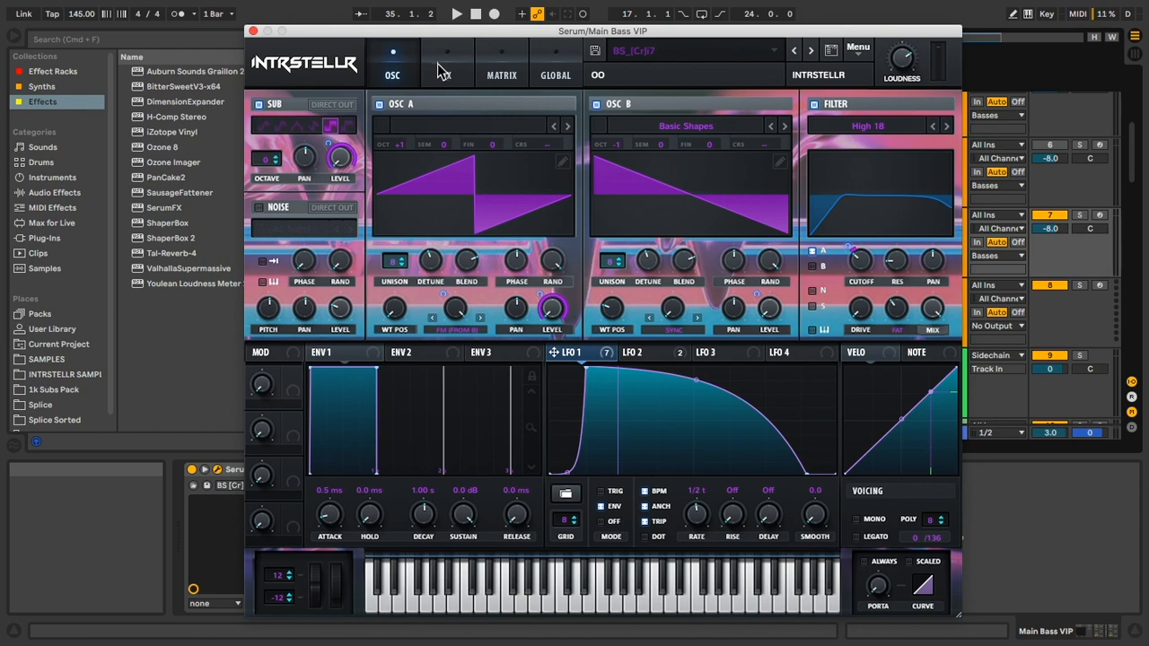
{"action": "mouse_move", "coordinate": [471, 314]}
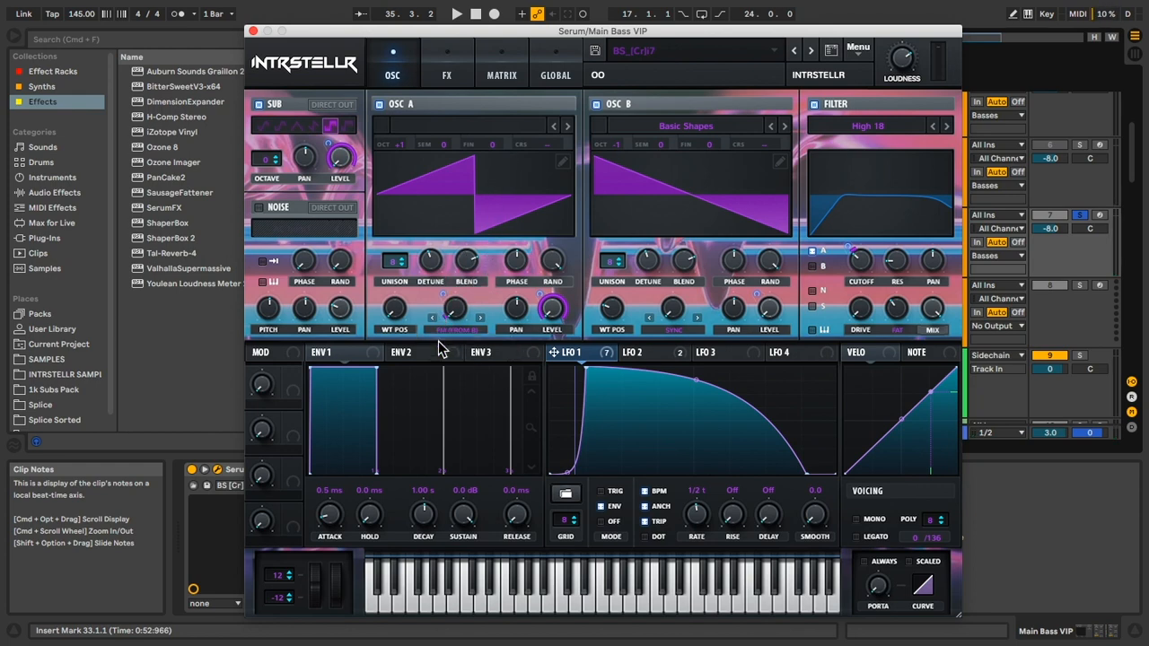
{"action": "key", "text": "space"}
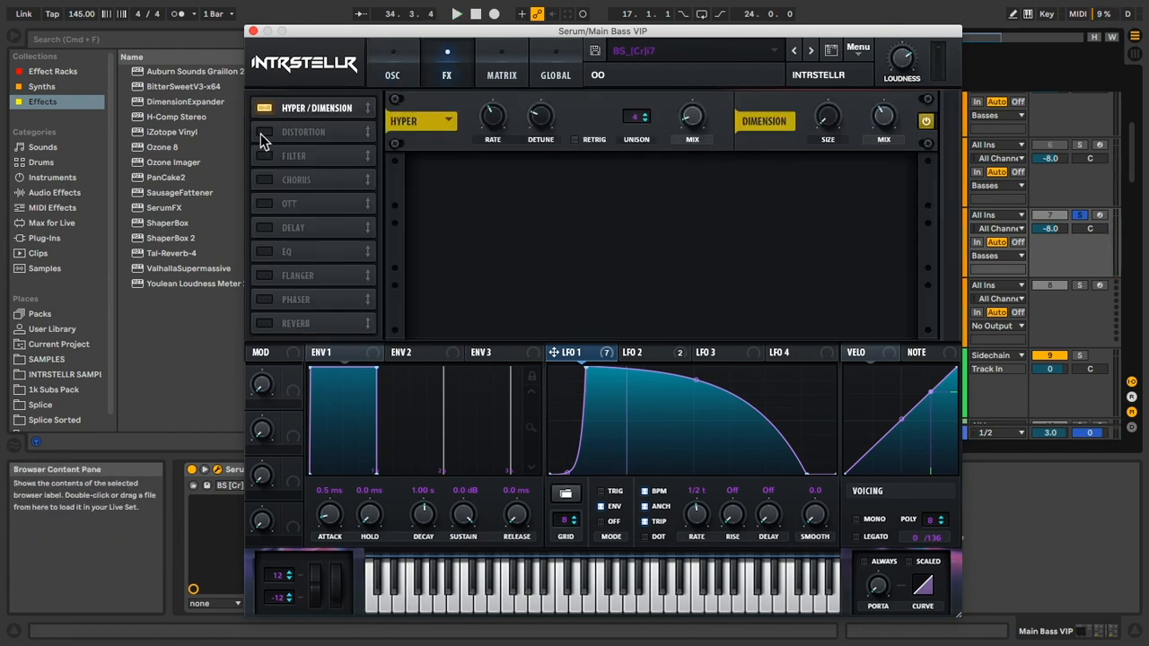
Step: Enable Serum's Downsample distortion and Combs filter effects, auditioning the bass between the two
{"action": "left_click", "coordinate": [263, 132]}
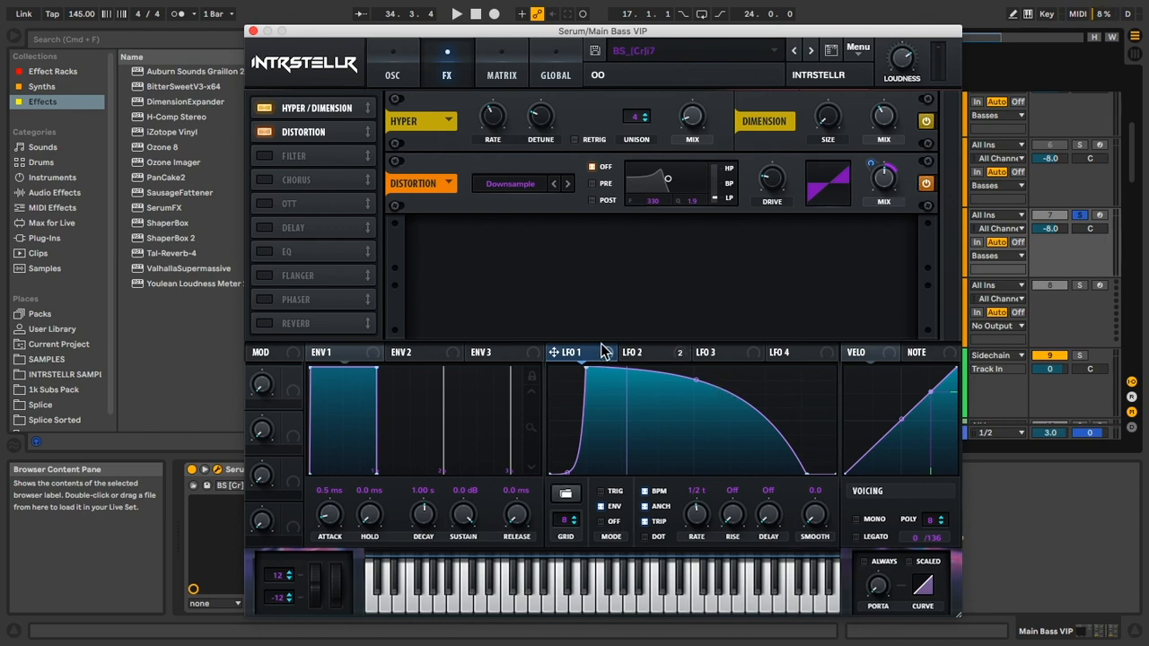
{"action": "key", "text": "space"}
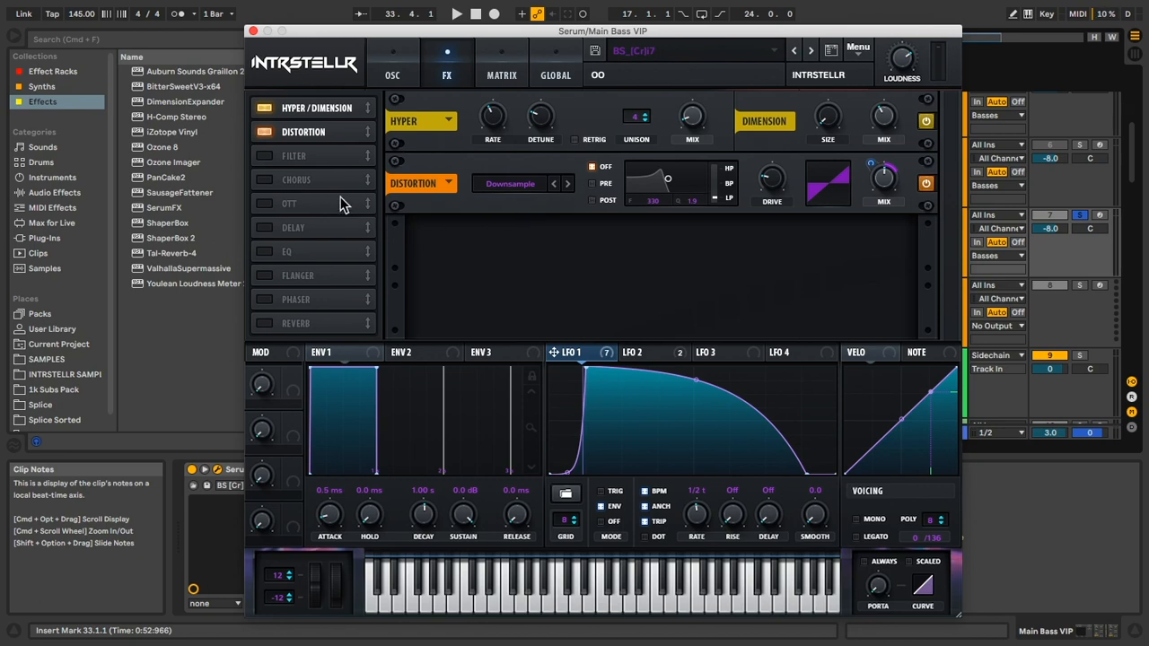
{"action": "left_click", "coordinate": [281, 156]}
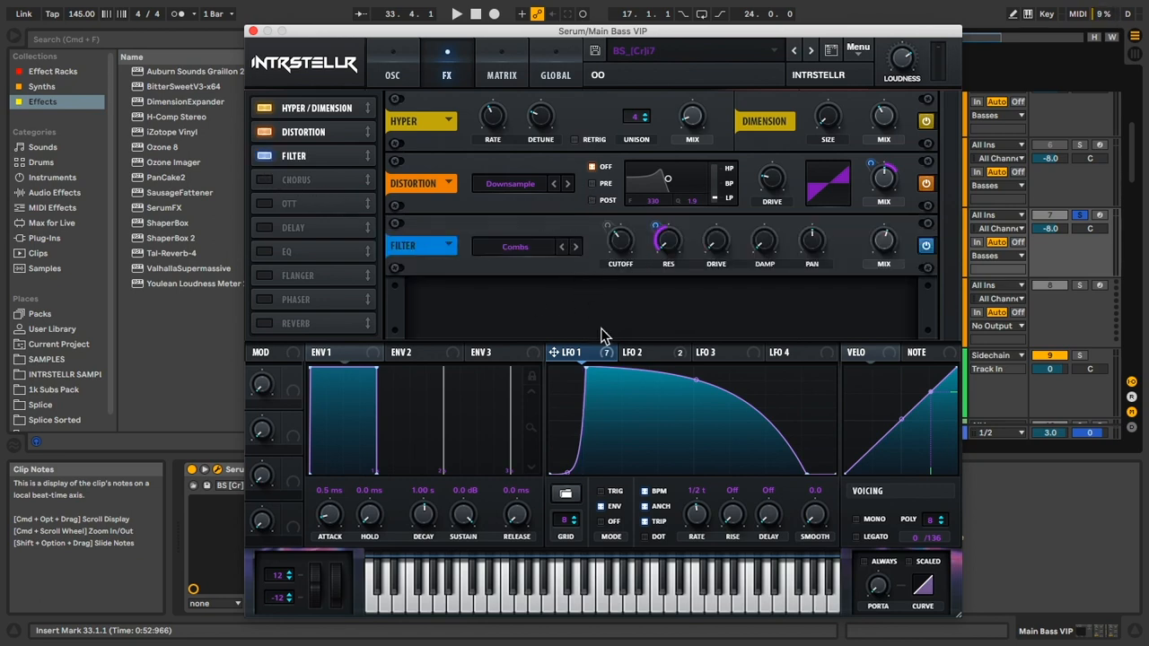
Step: Examine LFO 2's shape and the Combs filter's wet mix in Serum, auditioning the soloed bass
{"action": "left_click", "coordinate": [659, 356]}
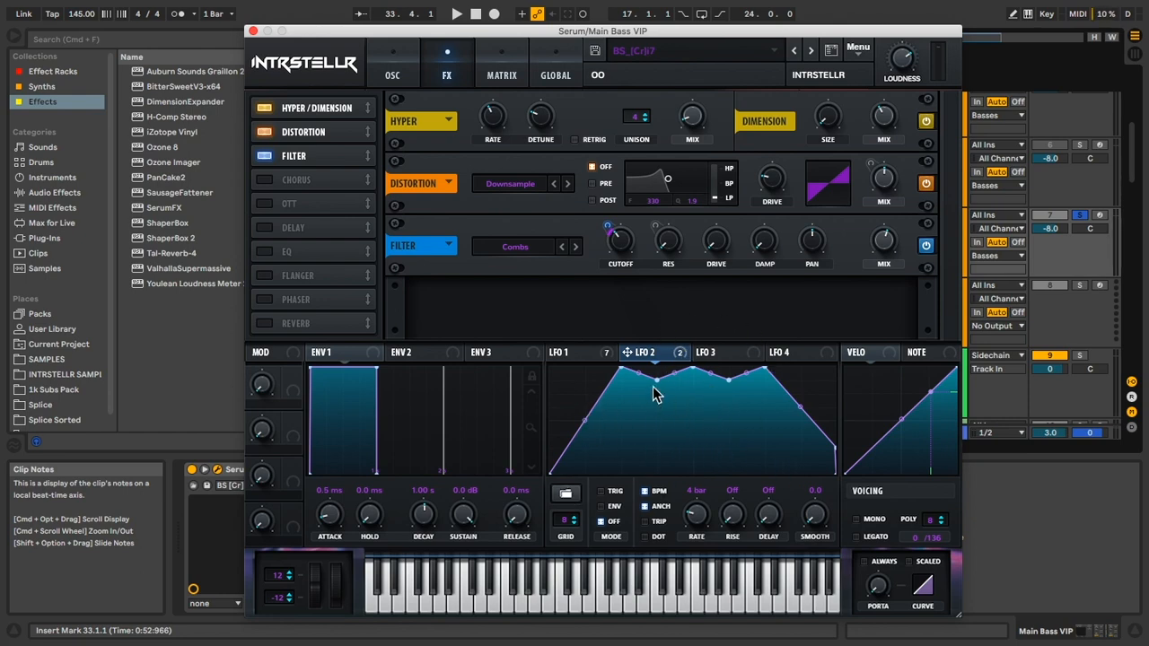
{"action": "key", "text": "space"}
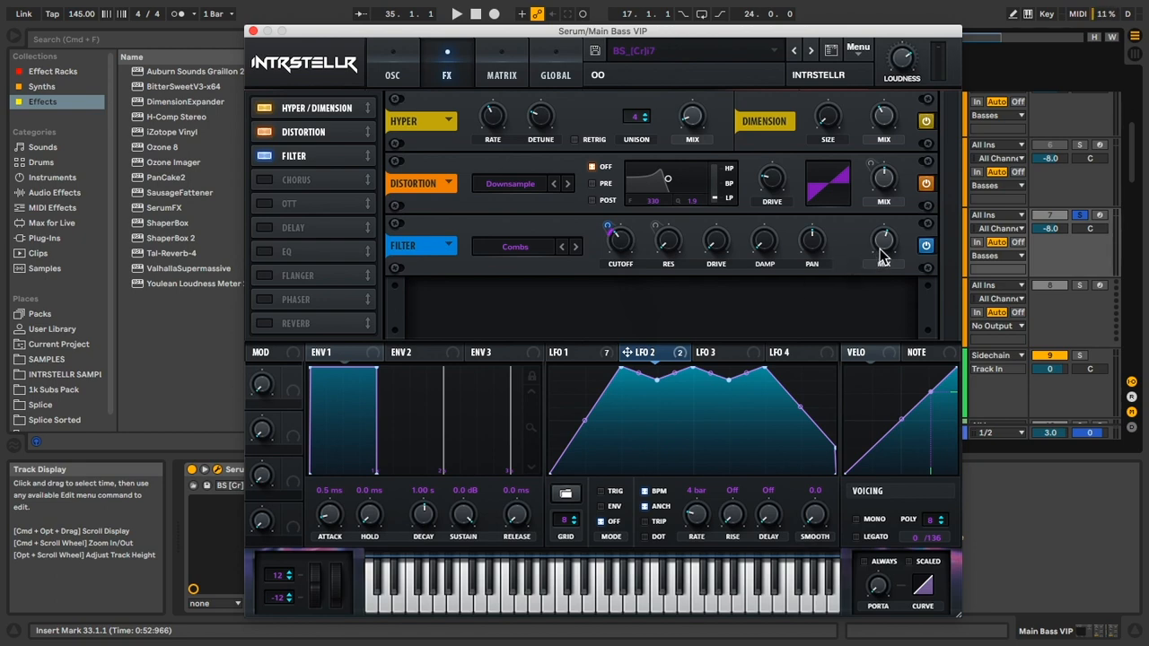
{"action": "left_click_drag", "start_coordinate": [883, 252], "coordinate": [884, 250]}
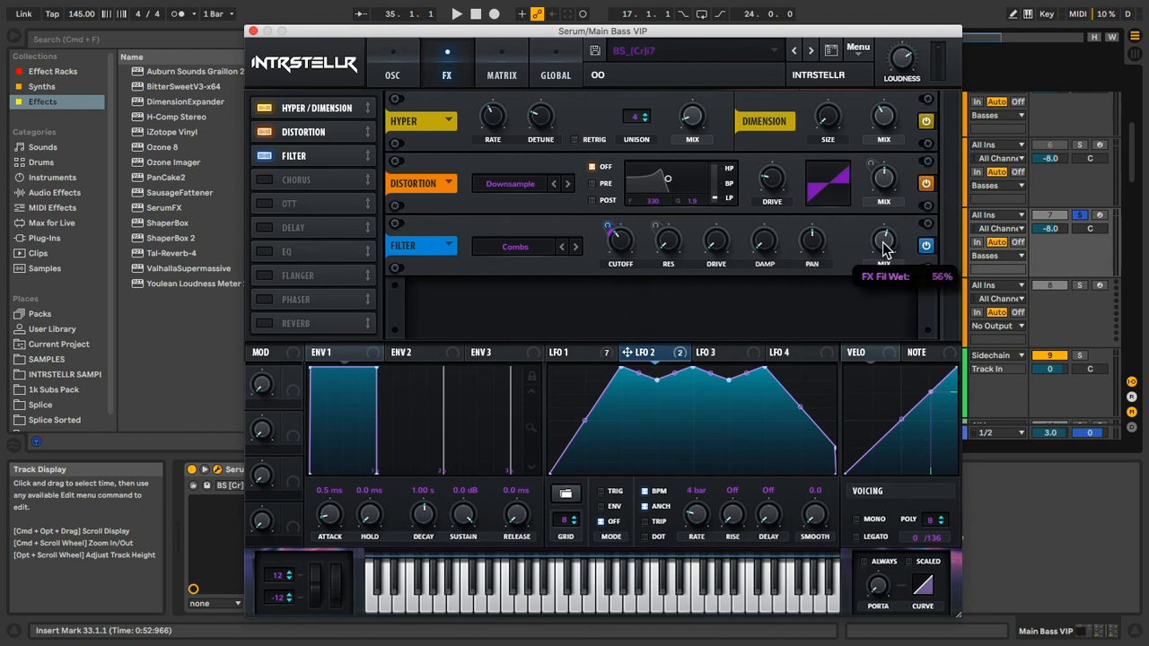
{"action": "key", "text": "space"}
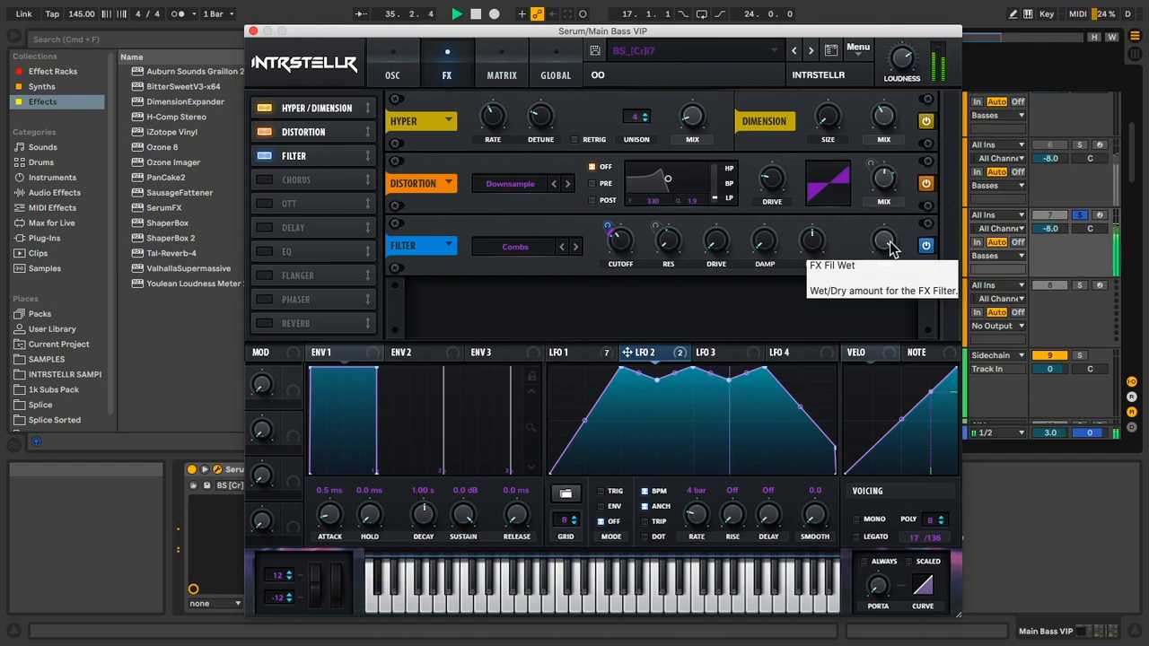
{"action": "key", "text": "space"}
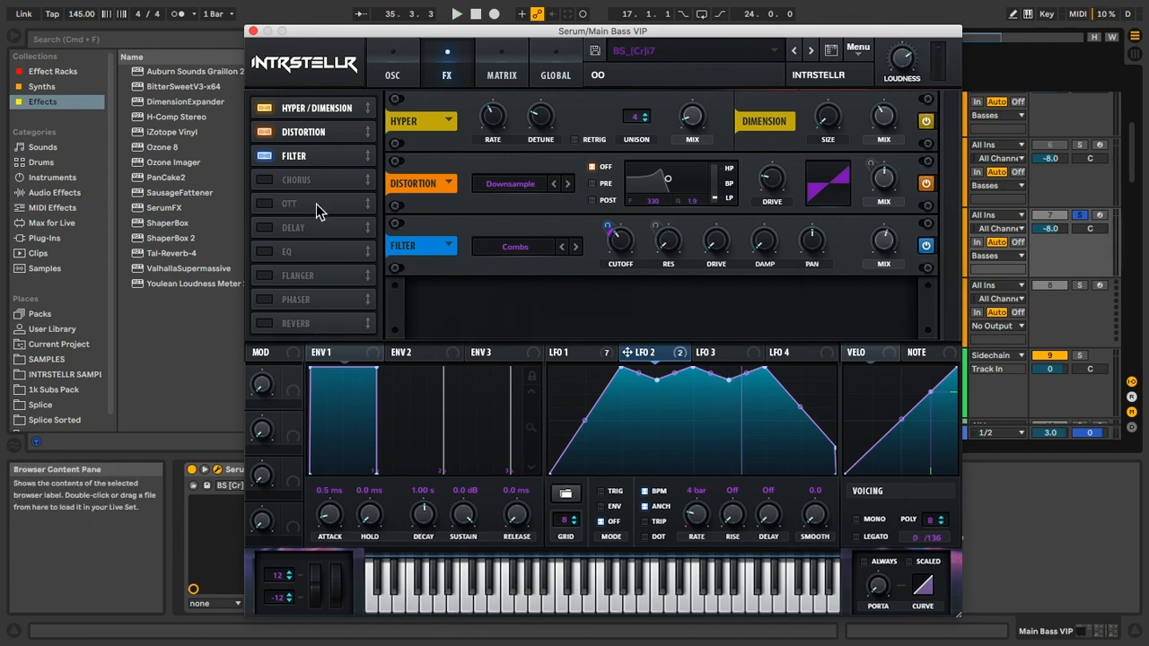
Step: Enable Serum's Chorus and OTT effects and return to the oscillator view
{"action": "left_click", "coordinate": [264, 180]}
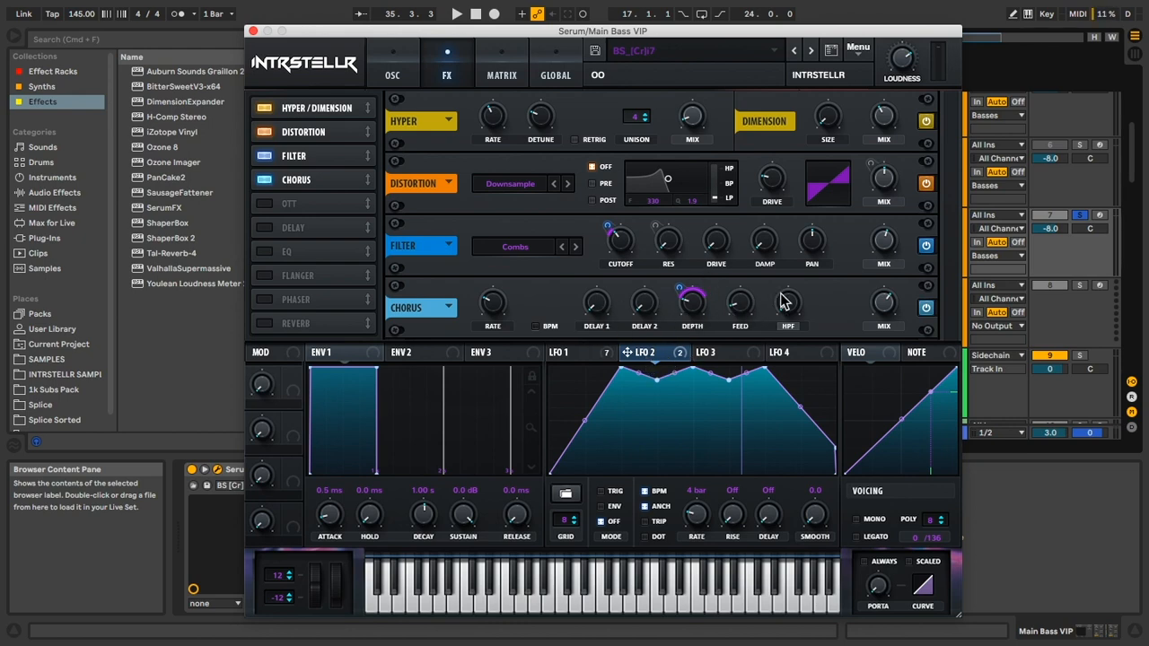
{"action": "left_click", "coordinate": [266, 204]}
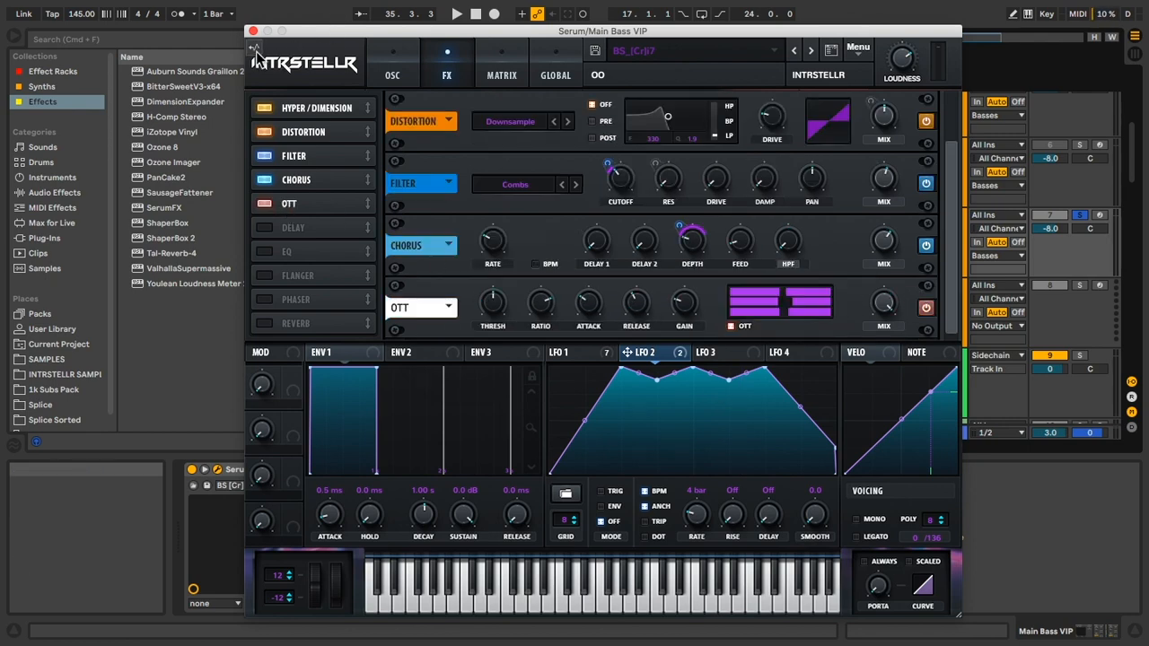
{"action": "left_click", "coordinate": [392, 56]}
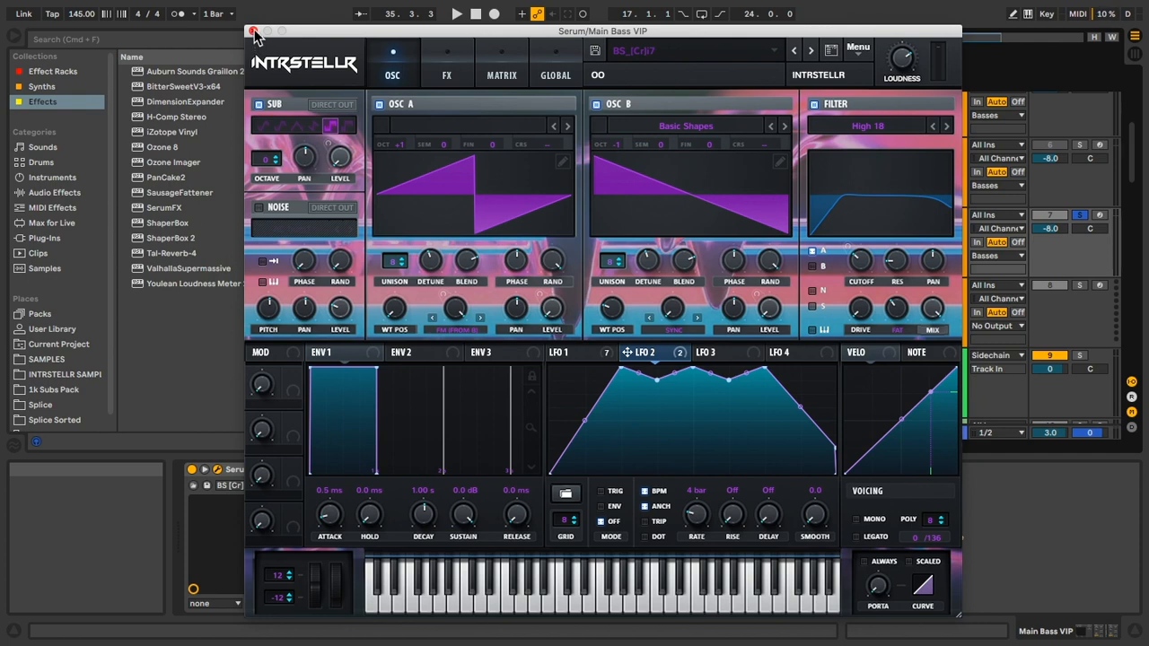
Step: Close the Serum window and audition the soloed Main Bass VIP track across the drop in the arrangement
{"action": "left_click", "coordinate": [253, 31]}
{"action": "key", "text": "space"}
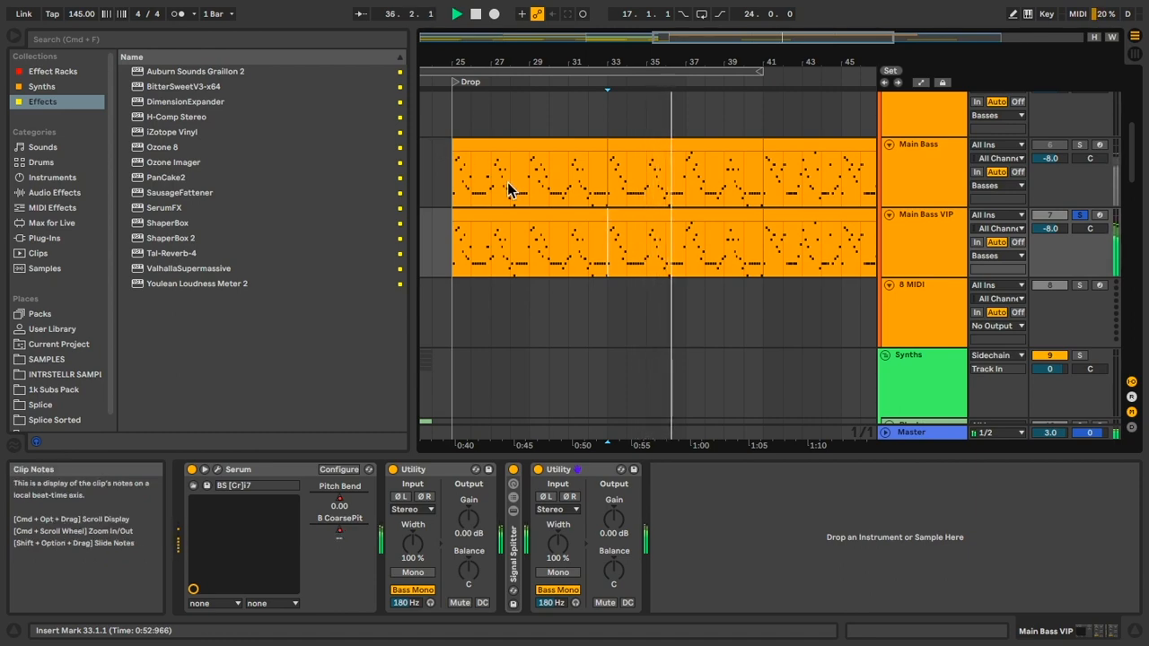
{"action": "scroll", "coordinate": [508, 197], "scroll_direction": "up", "scroll_amount": 3}
{"action": "scroll", "coordinate": [508, 198], "scroll_direction": "down", "scroll_amount": 5}
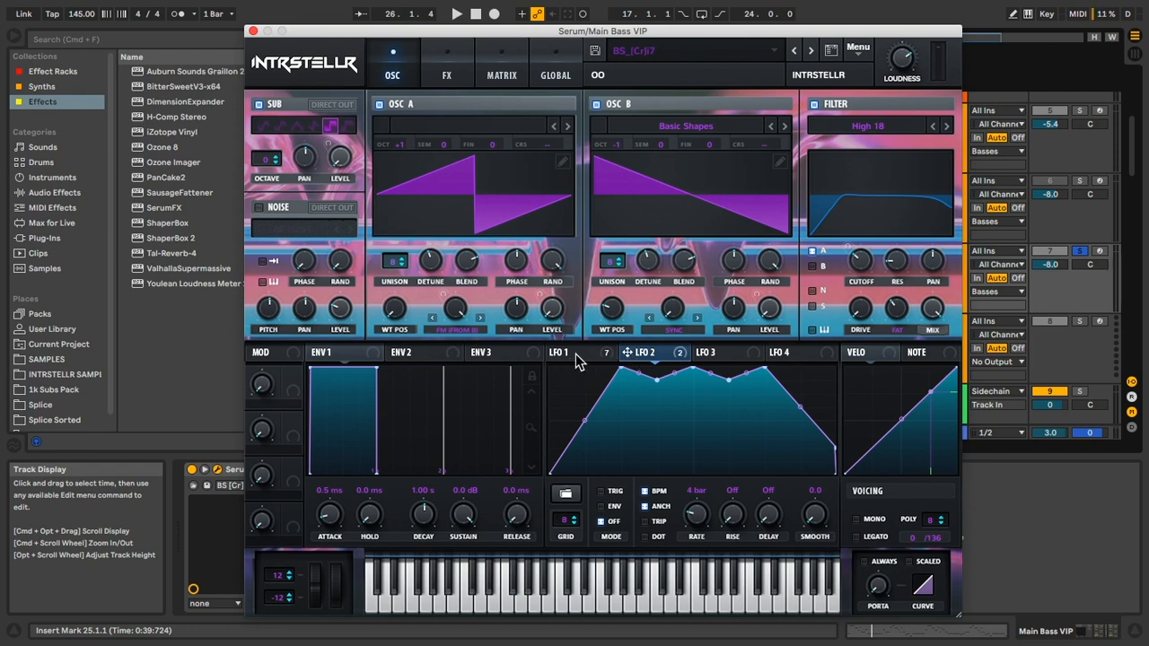
{"action": "mouse_move", "coordinate": [575, 353]}
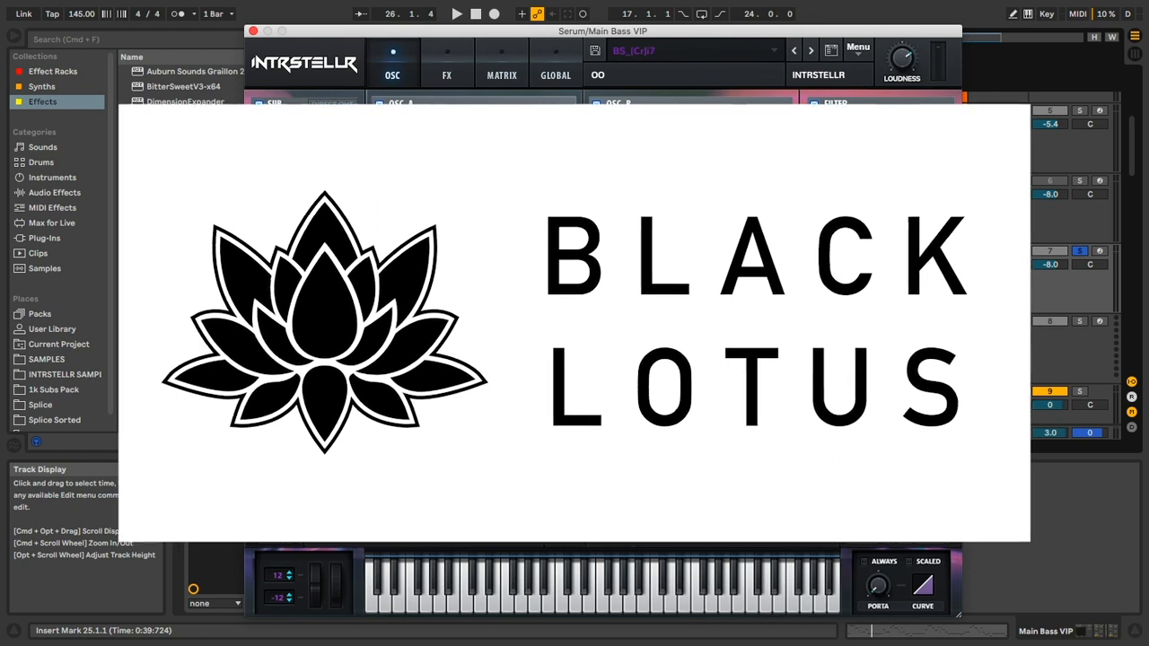